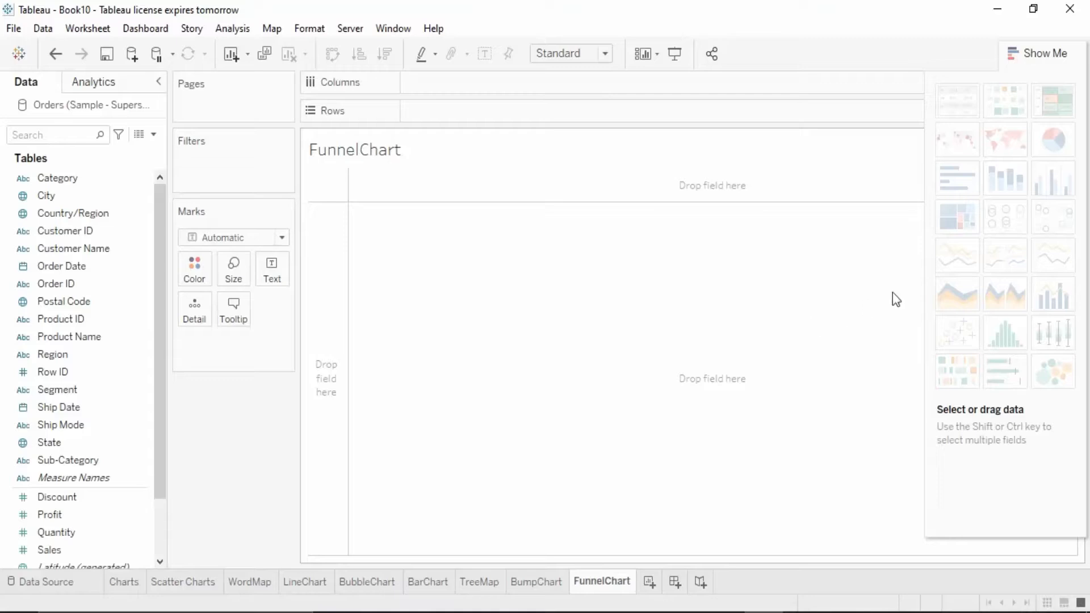
Build a horizontal bar chart on the FunnelChart sheet with Category on the rows and SUM(Sales) on the columns
click(1057, 53)
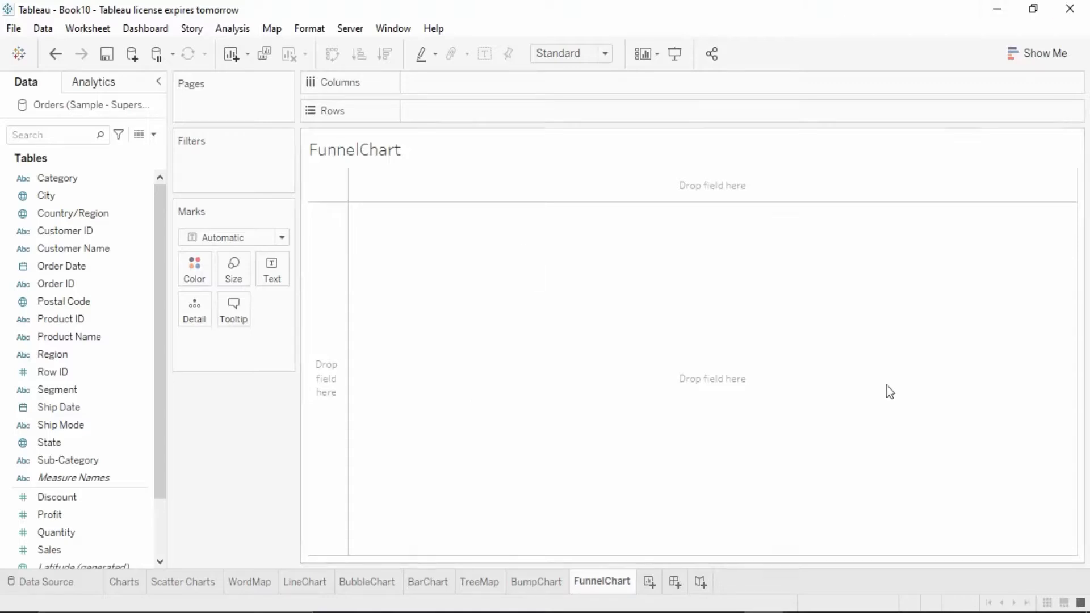
double_click(87, 180)
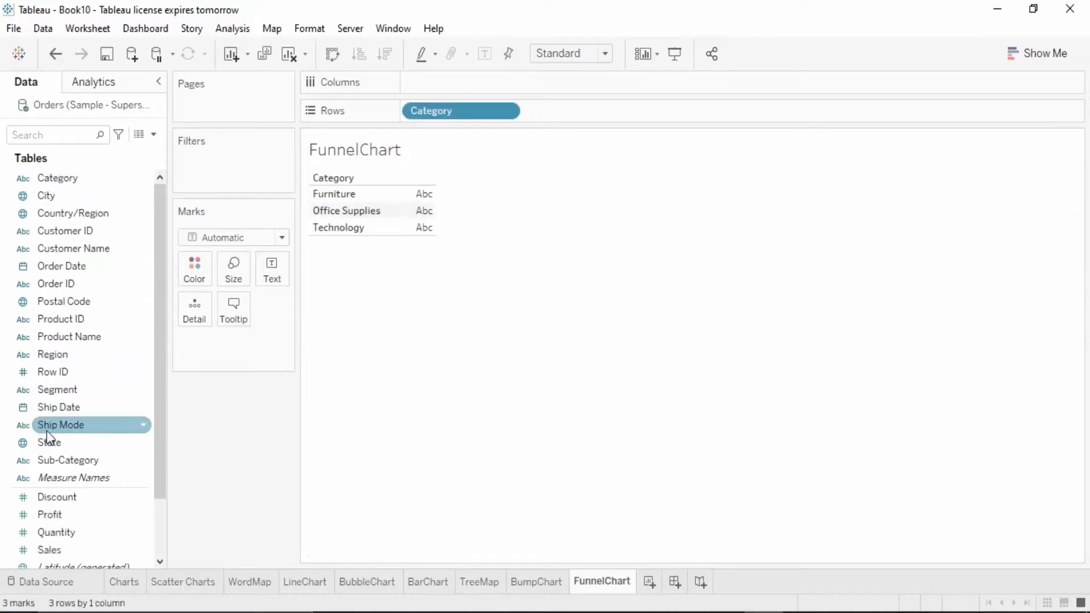
double_click(56, 548)
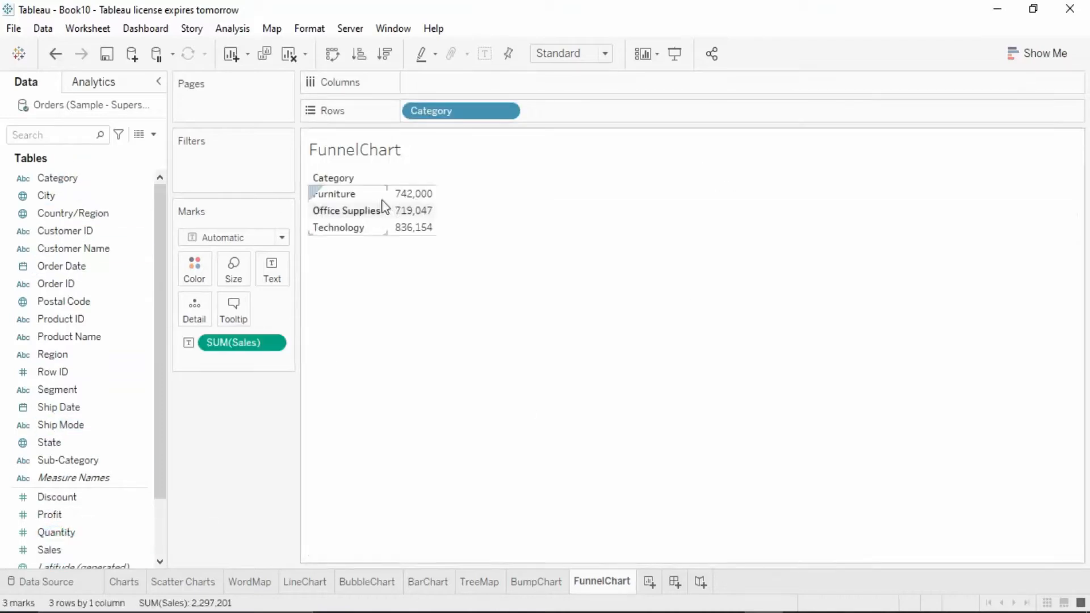
drag(231, 341, 454, 83)
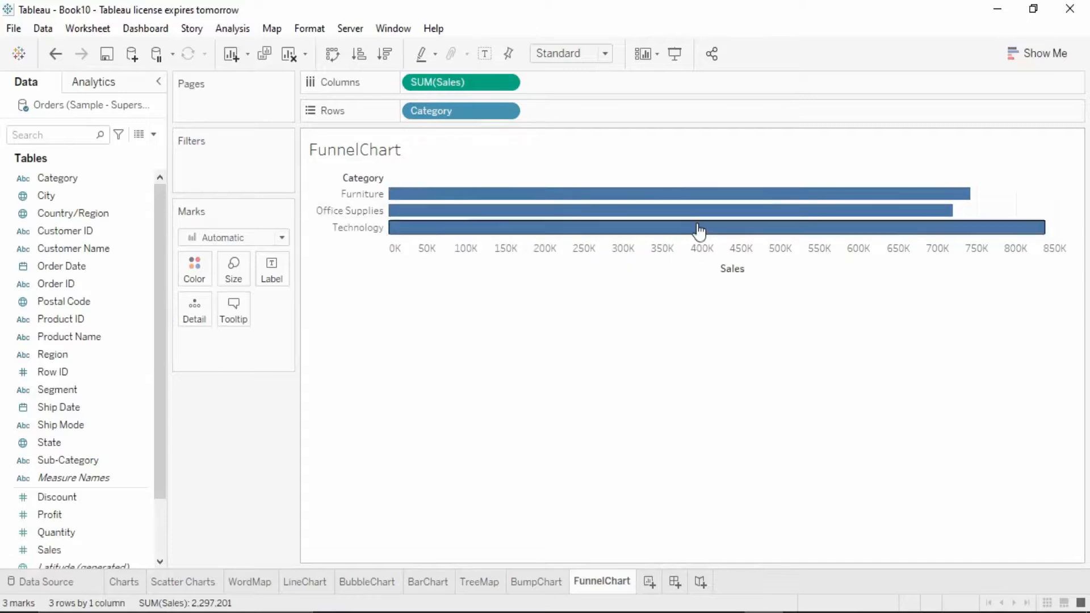
Swap the chart's rows and columns and swap them back, and sort the categories by sales in descending order
click(335, 56)
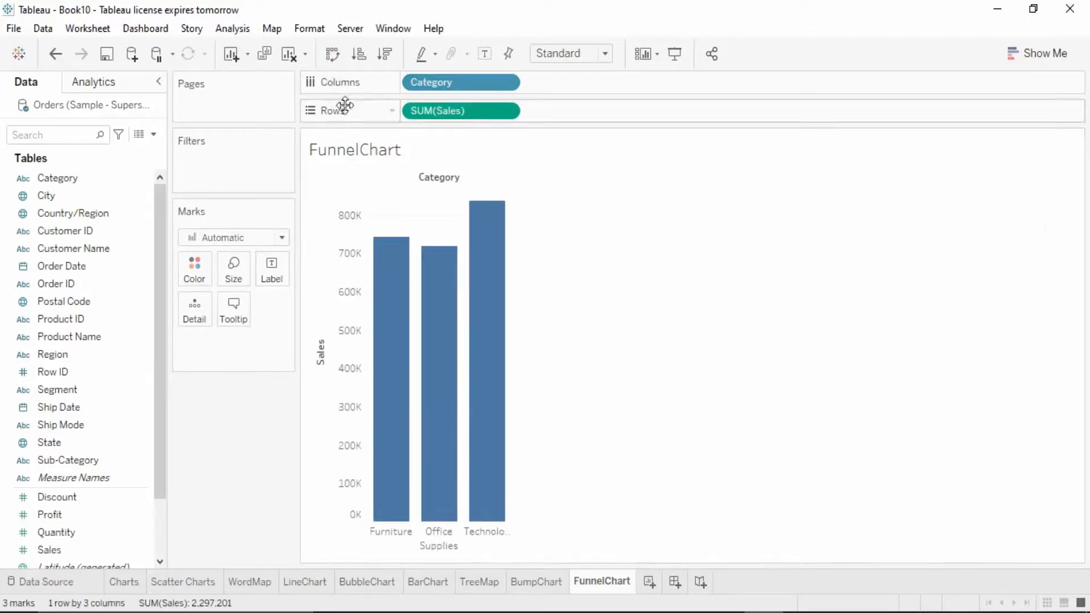
click(331, 54)
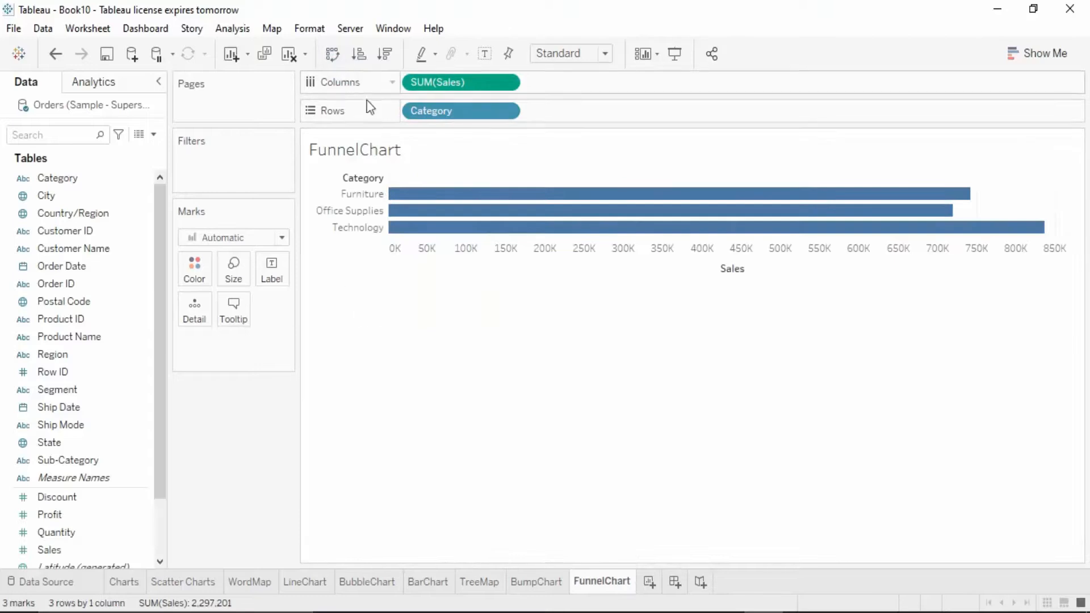
click(386, 56)
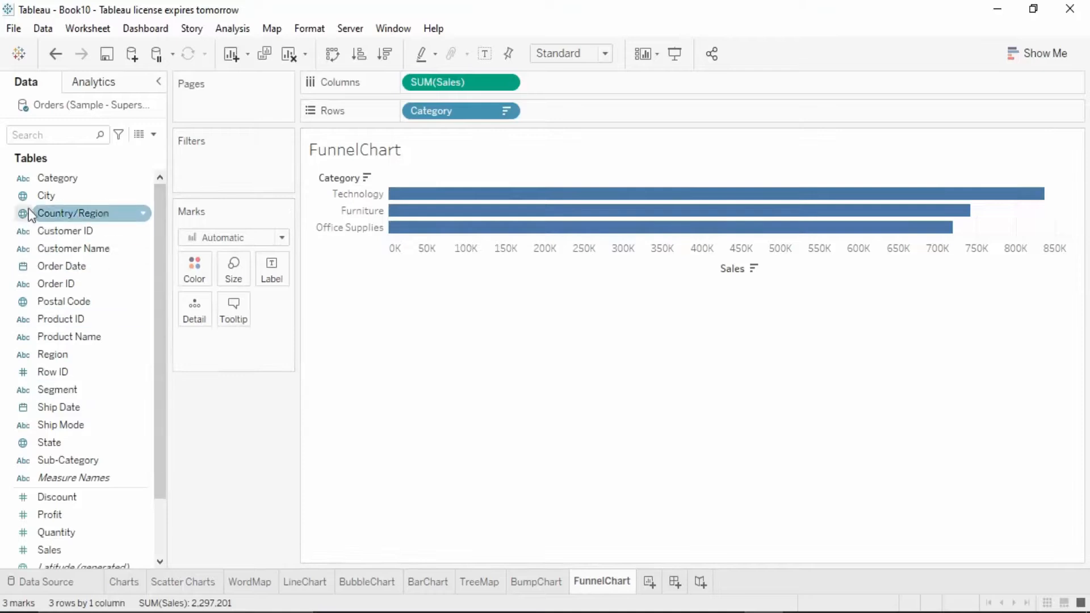
Color the bars by Category and size them by Sales
drag(53, 177, 196, 269)
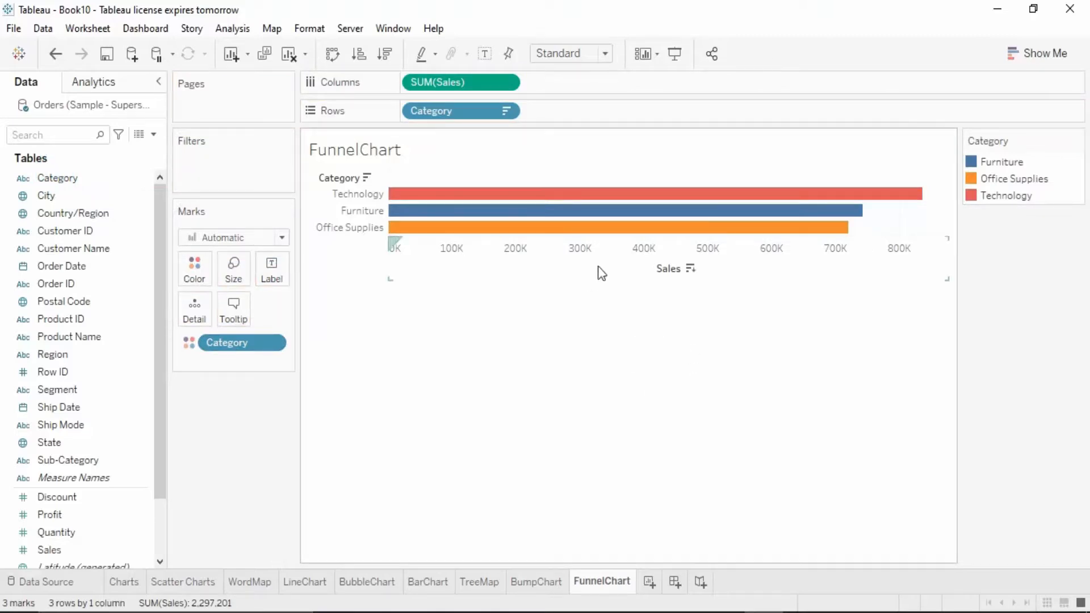
mouse_move(574, 209)
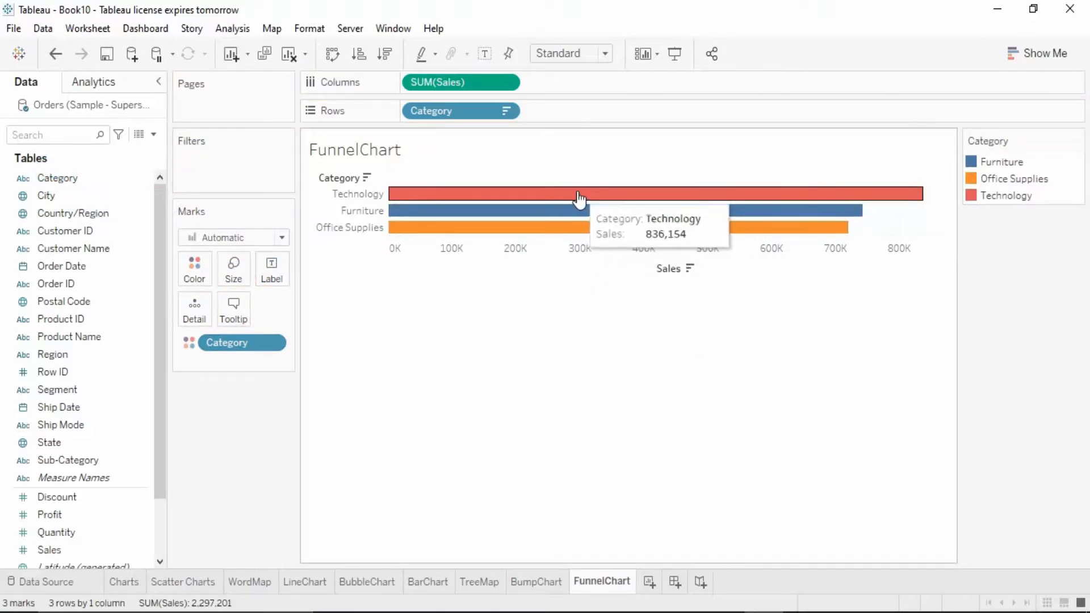
mouse_move(468, 216)
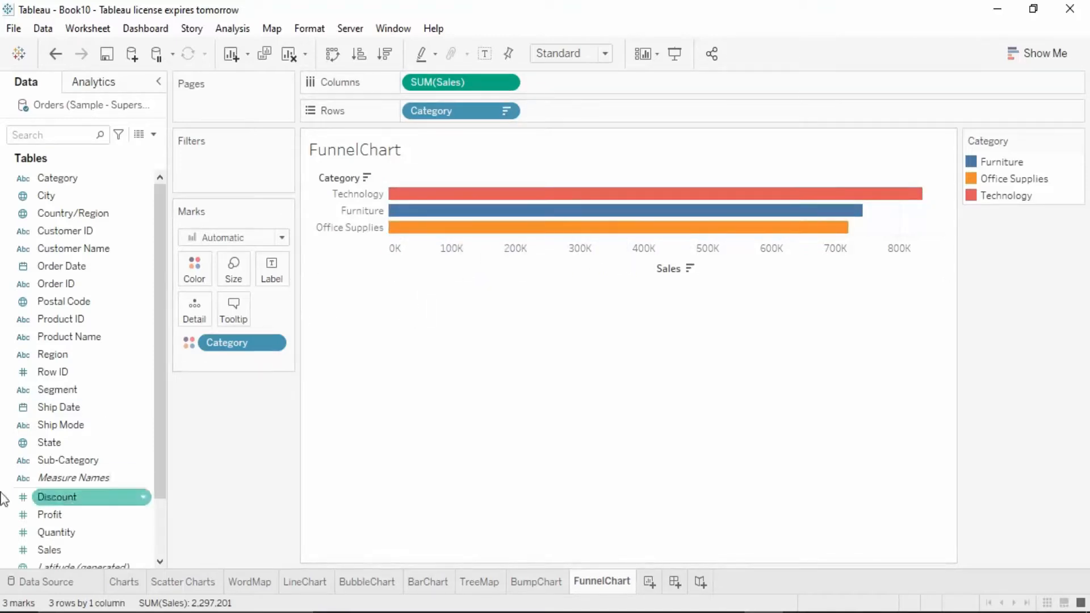
drag(50, 549, 234, 278)
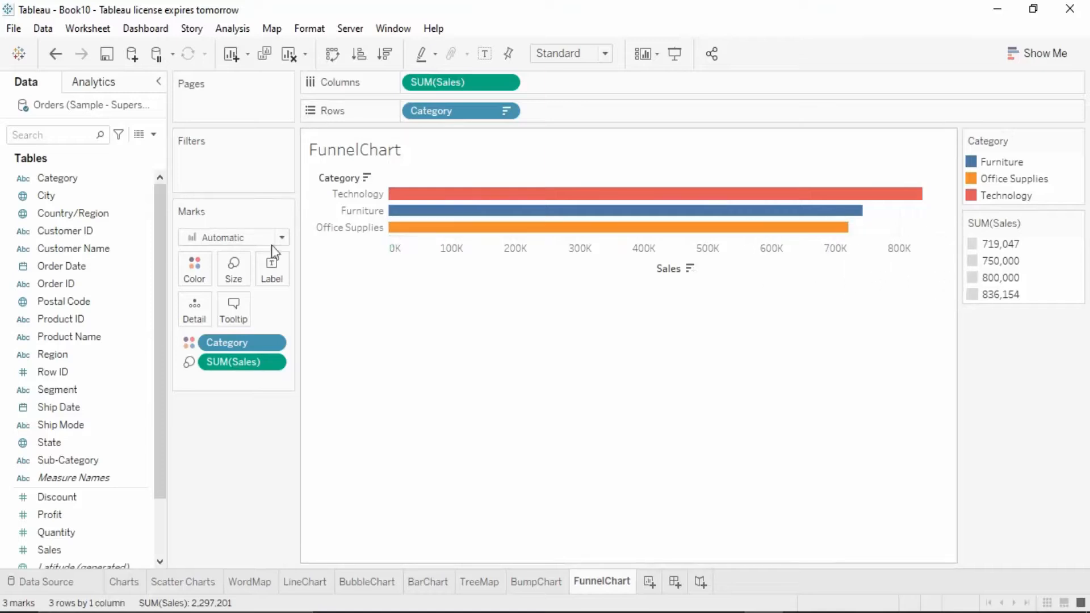
Fit the chart to Entire View and label the bars with Category and Sales
click(605, 53)
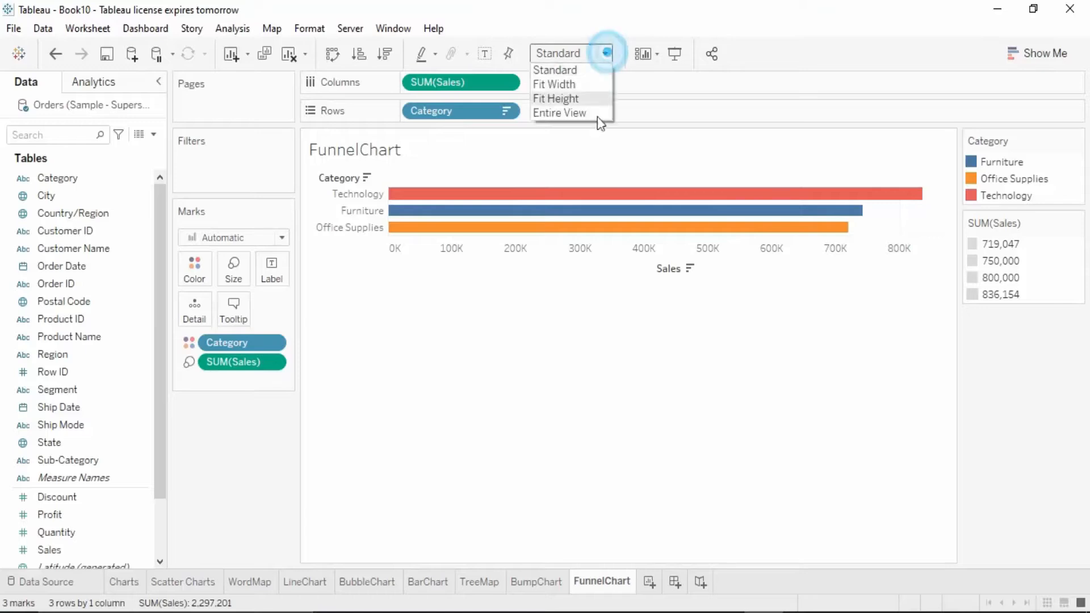
click(592, 117)
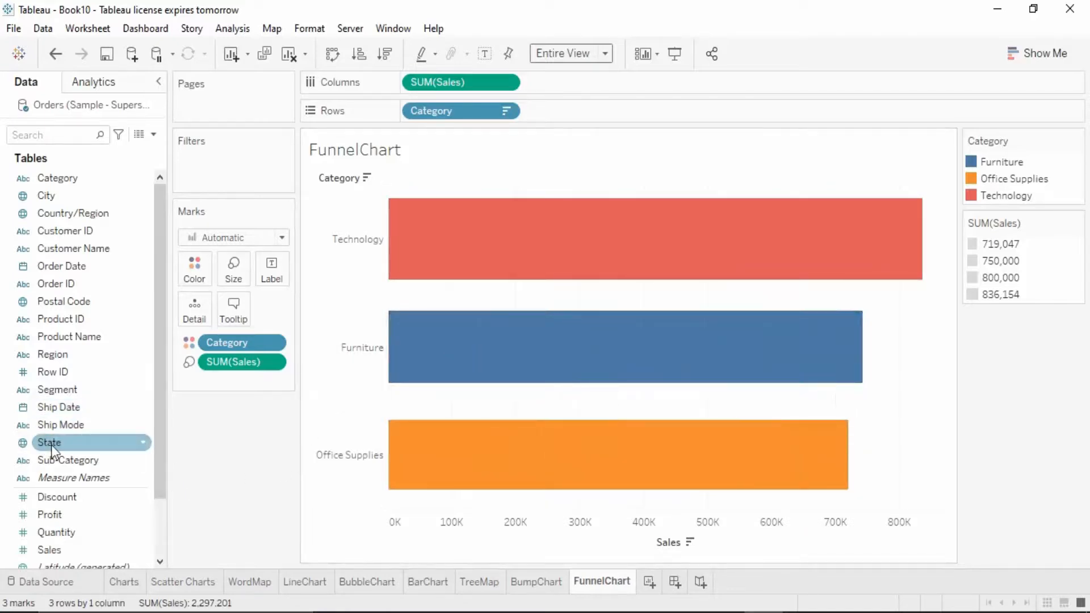
drag(69, 183, 273, 281)
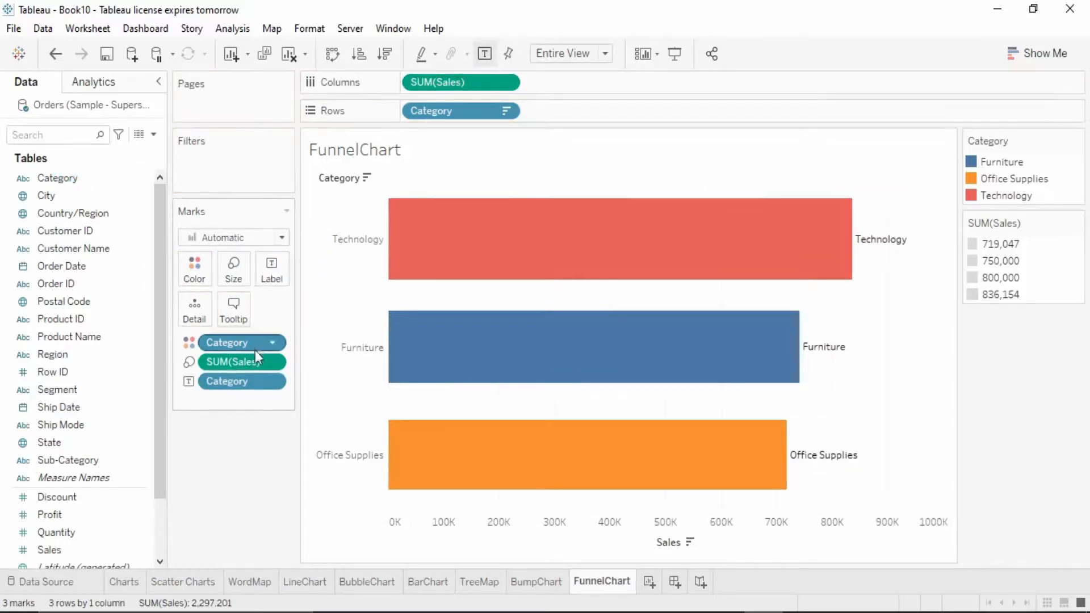
drag(46, 549, 270, 263)
Center the bar labels horizontally and align them to the middle vertically
click(278, 272)
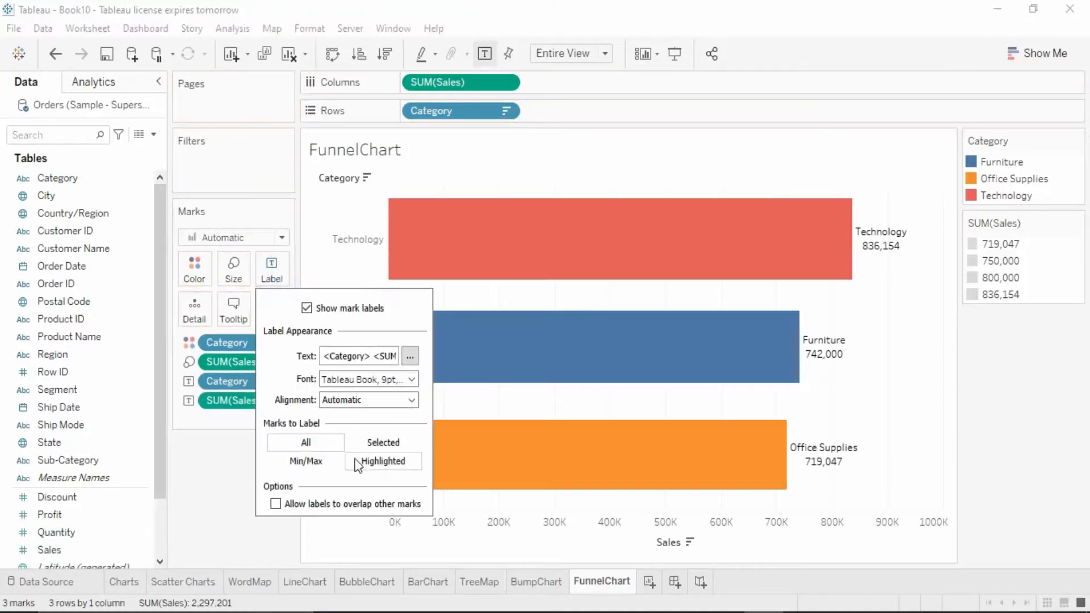
click(412, 400)
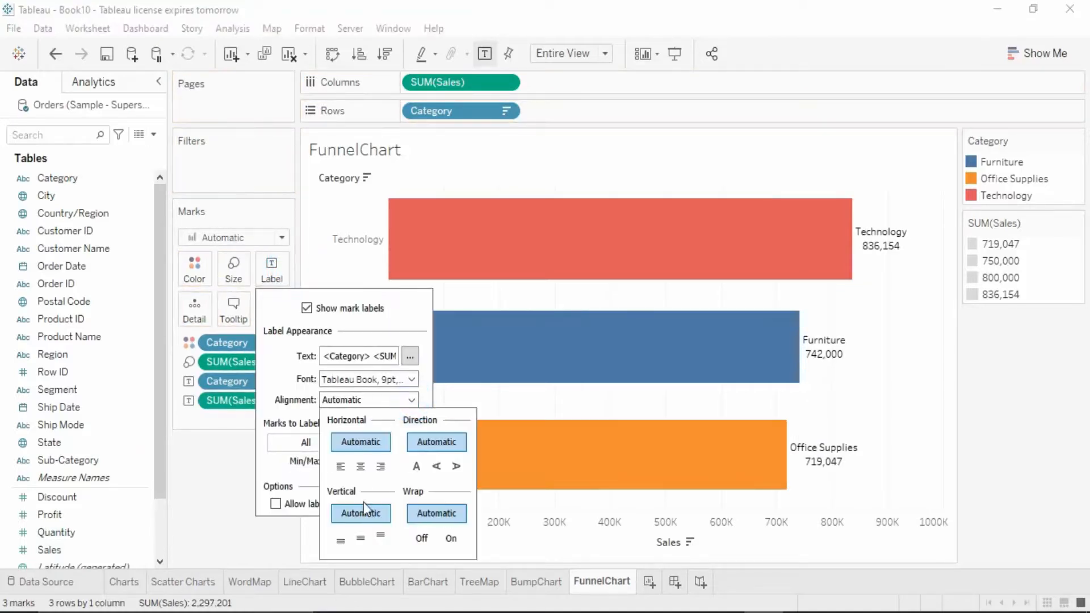
click(360, 466)
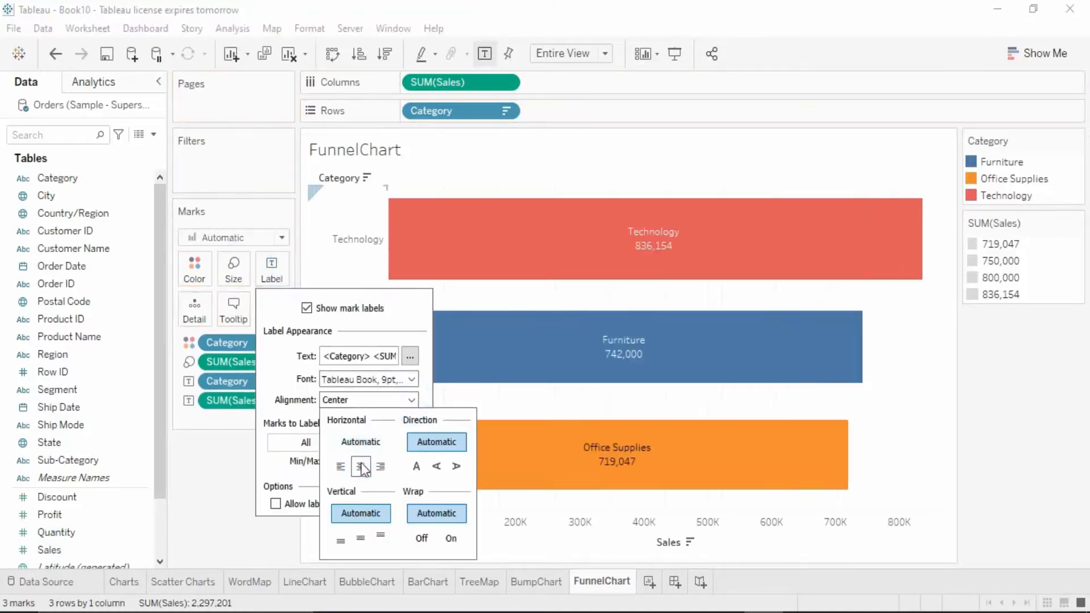
click(360, 540)
click(247, 537)
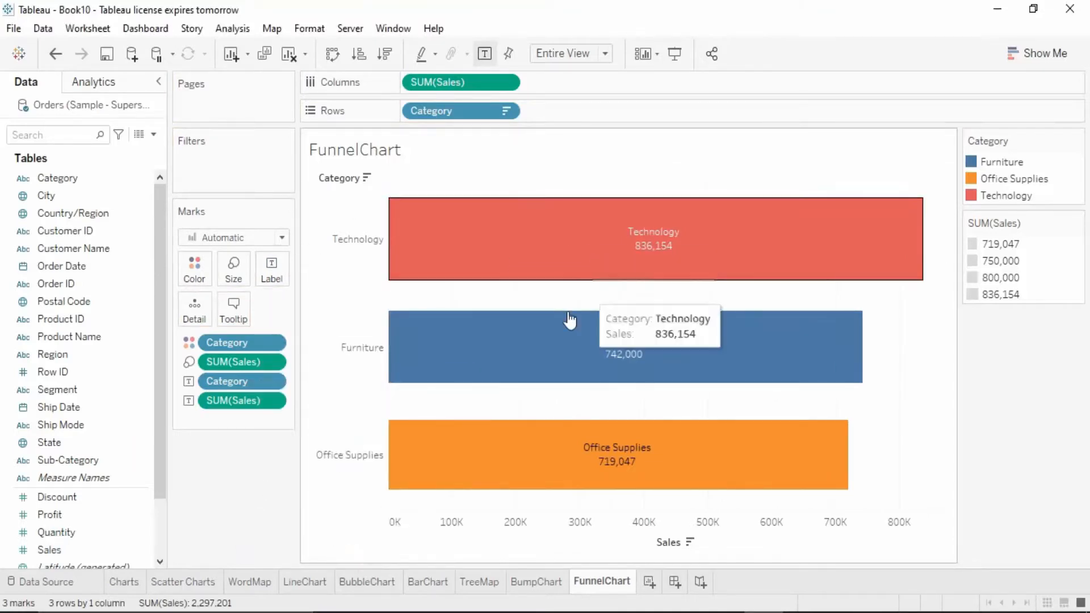
Show the Sales label as Percent of Total with a quick table calculation
click(273, 400)
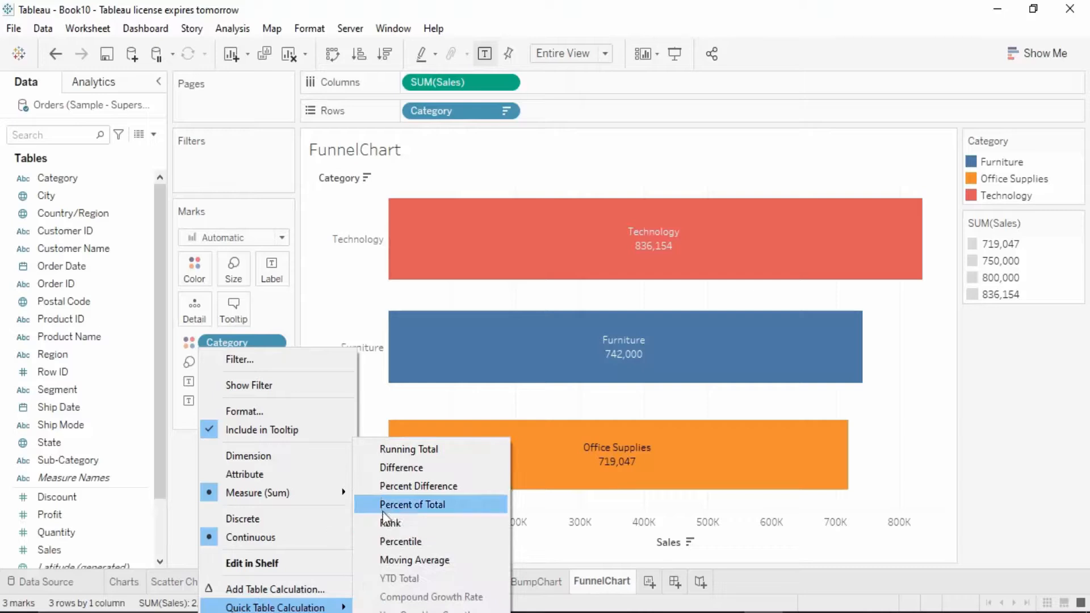
click(386, 505)
mouse_move(654, 258)
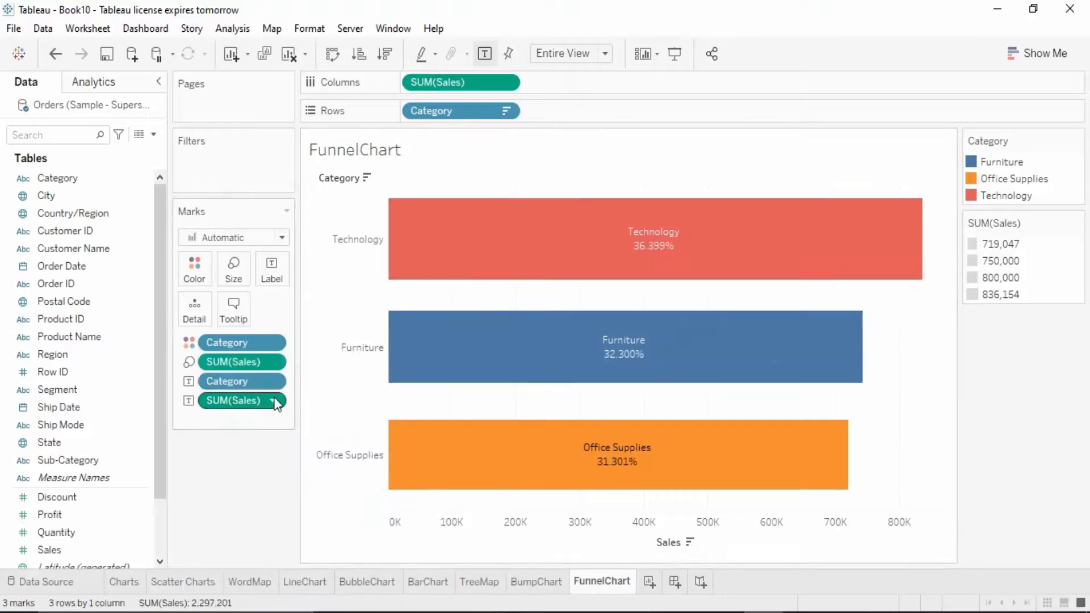
Make the Category and percent-of-total Sales label text bold and apply it
click(286, 272)
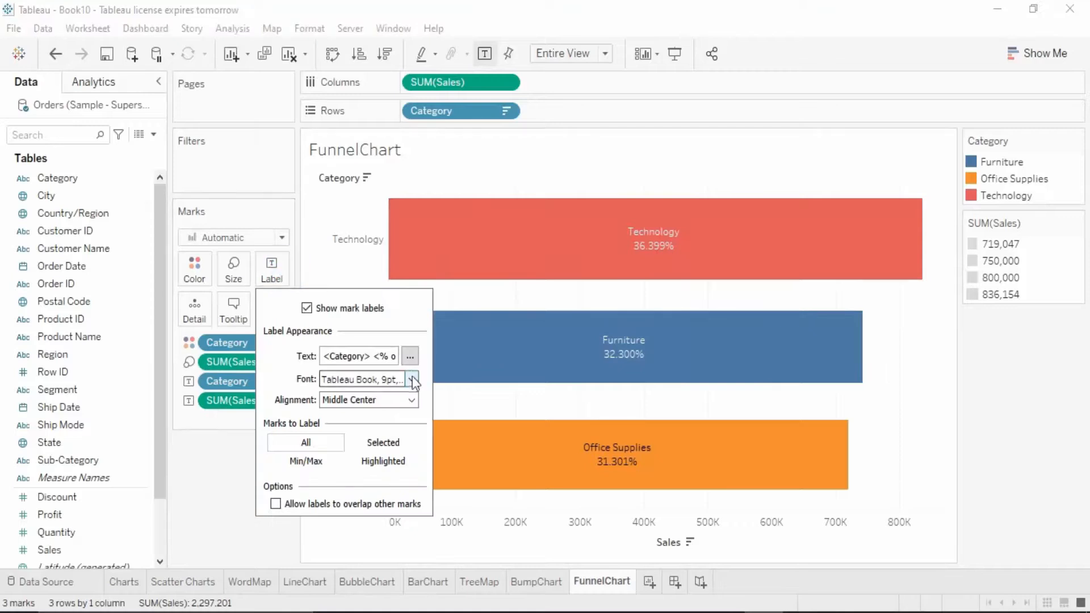
click(410, 356)
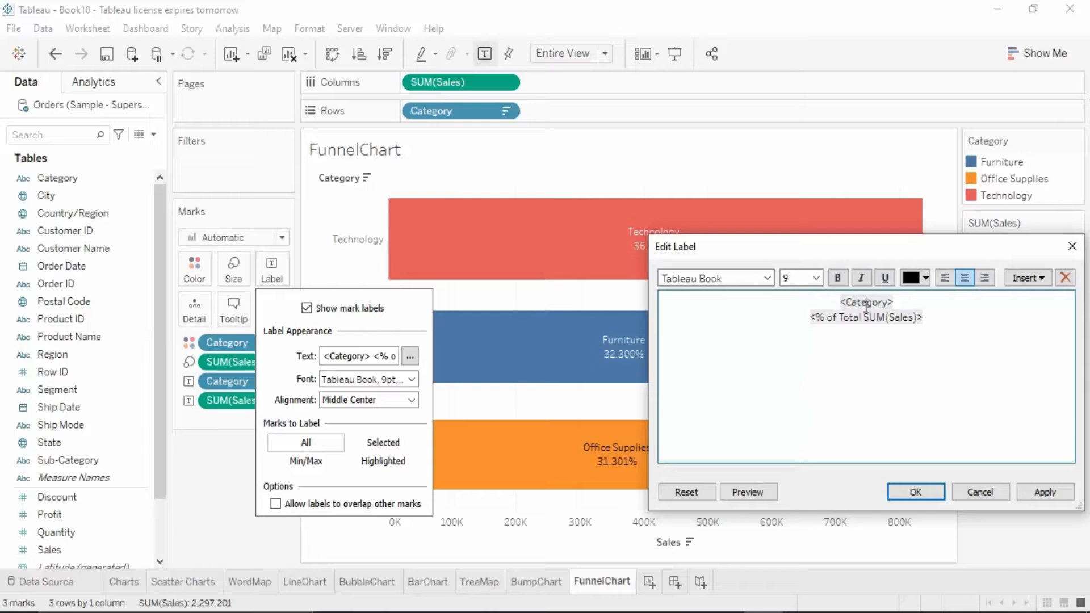
drag(962, 323, 835, 290)
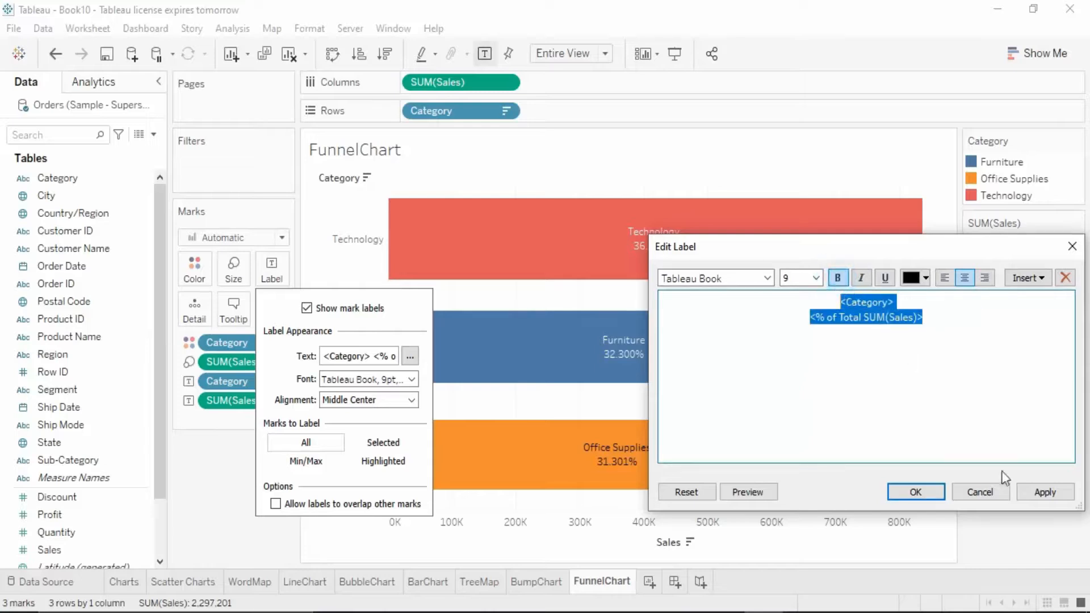
click(1031, 497)
click(914, 492)
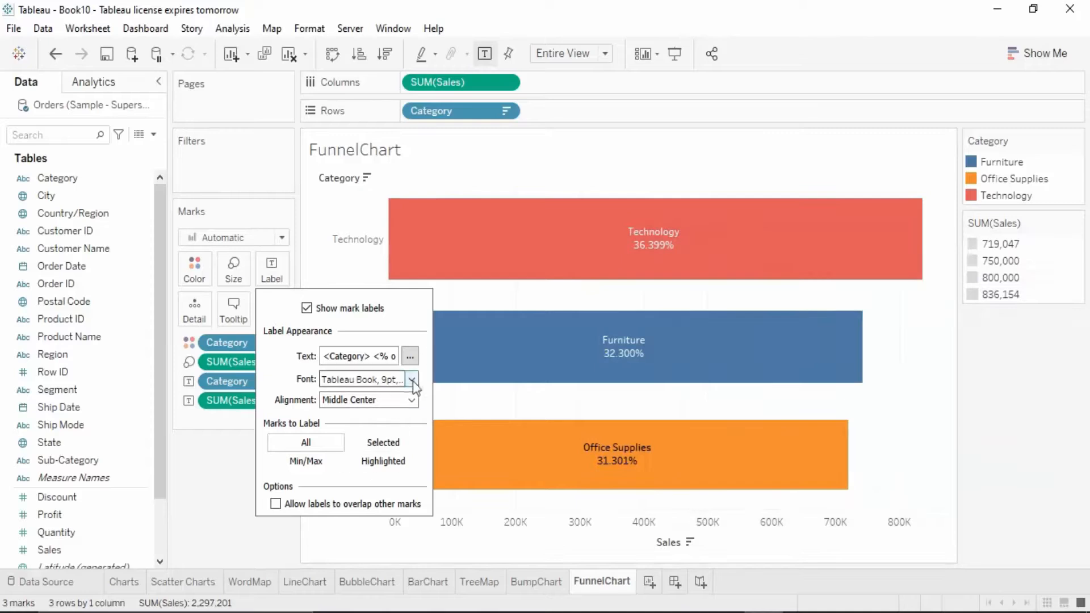
click(232, 494)
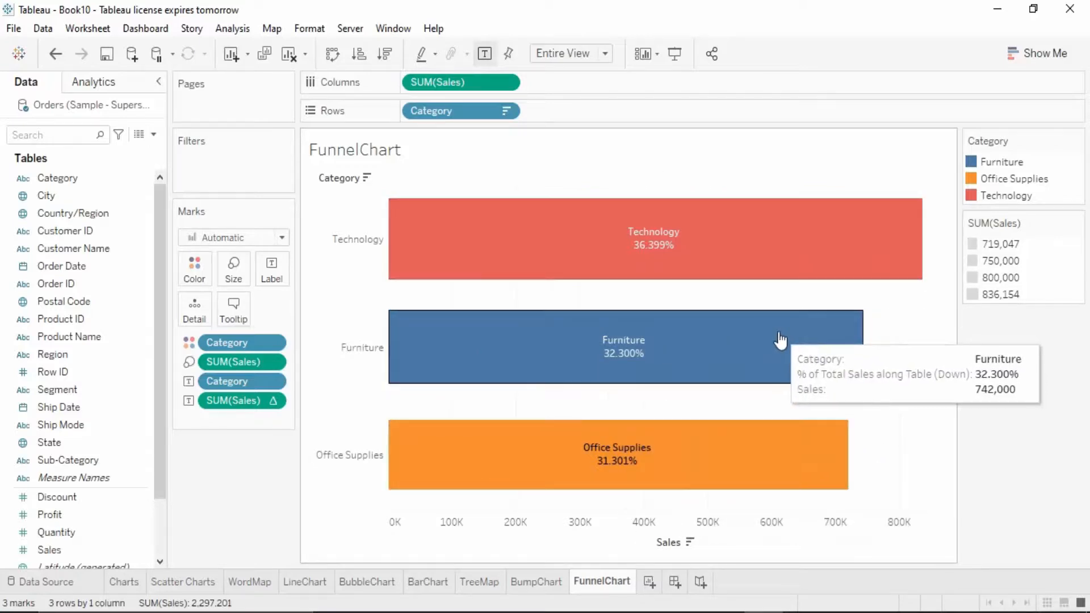
Replace Category with Segment on the rows and for the bar color, and remove Category from the labels
mouse_move(571, 462)
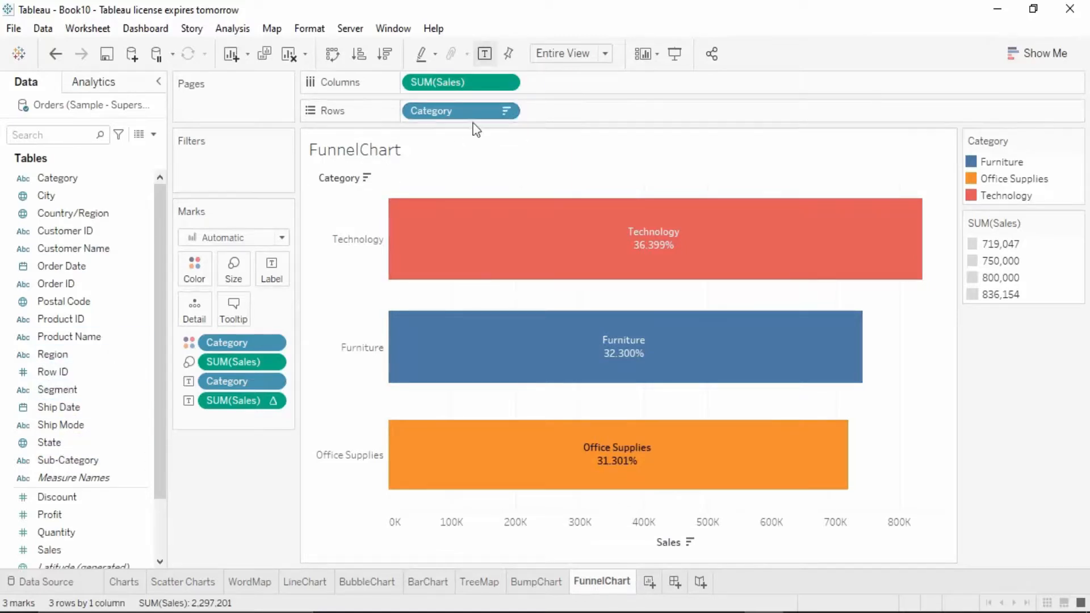
drag(475, 114, 409, 107)
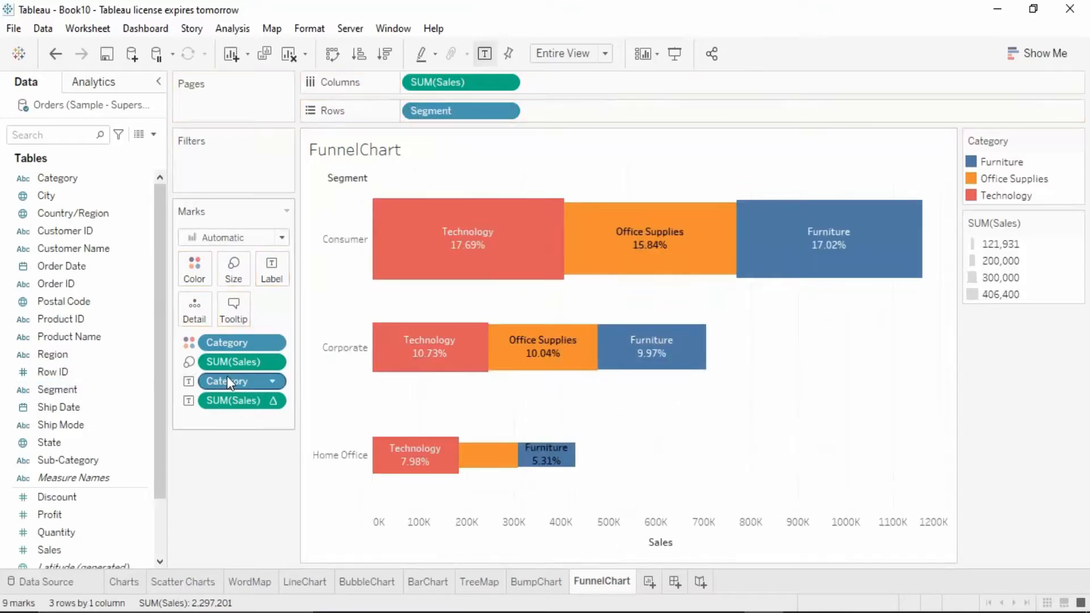
drag(227, 383, 192, 269)
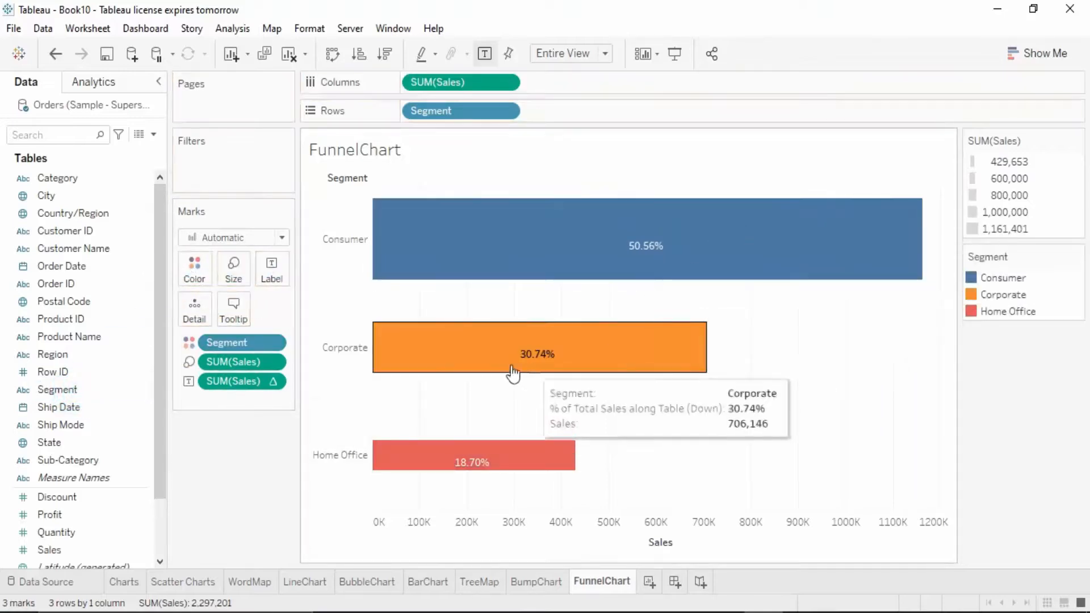
Add Segment to the bar labels and order it ahead of the percent-of-total Sales field
drag(62, 388, 271, 270)
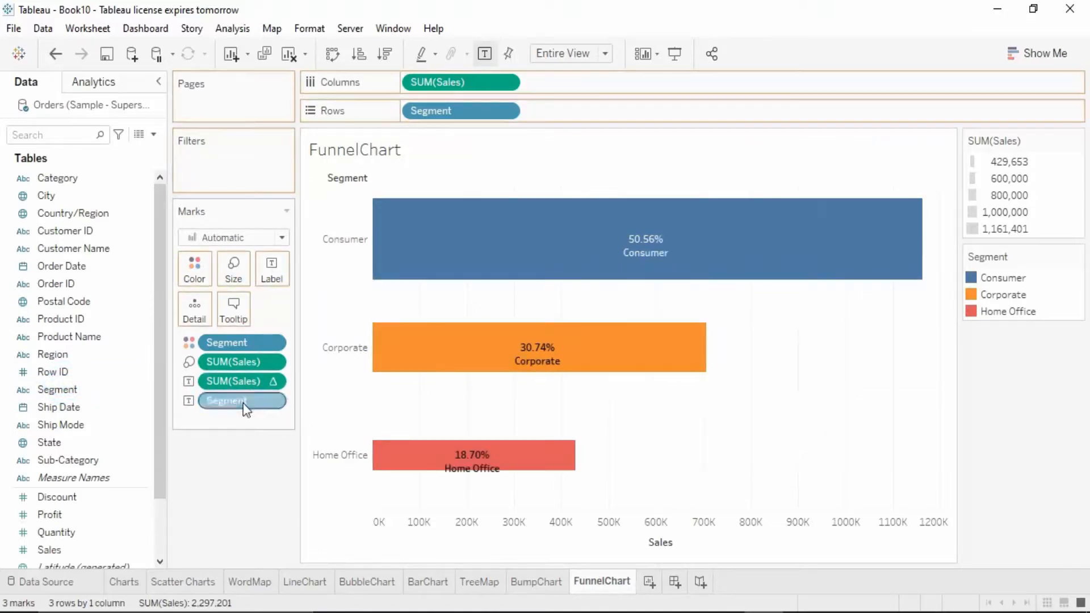
drag(235, 384, 237, 413)
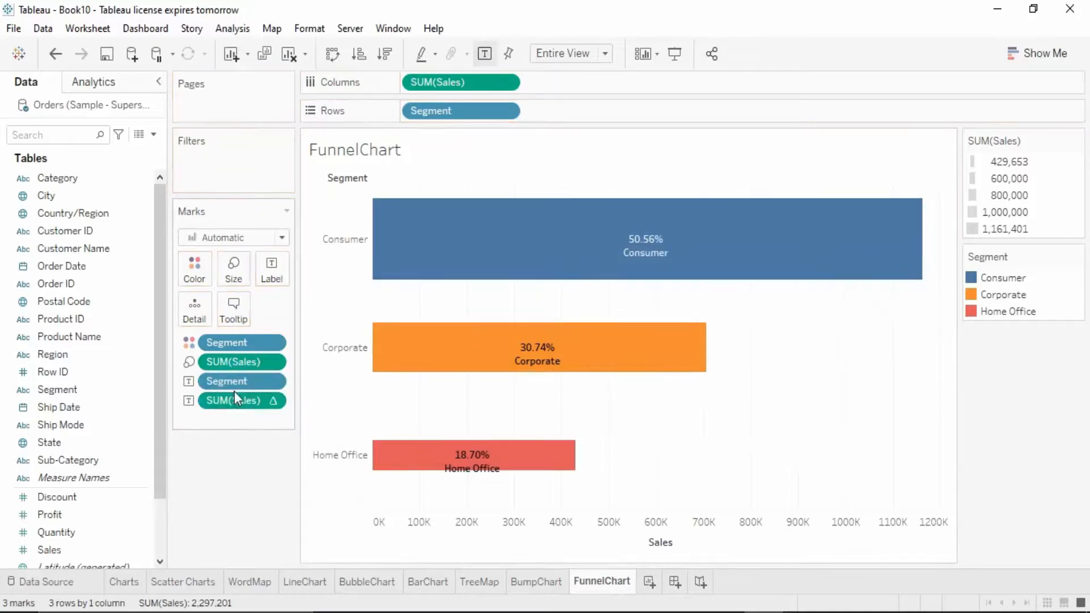
click(245, 471)
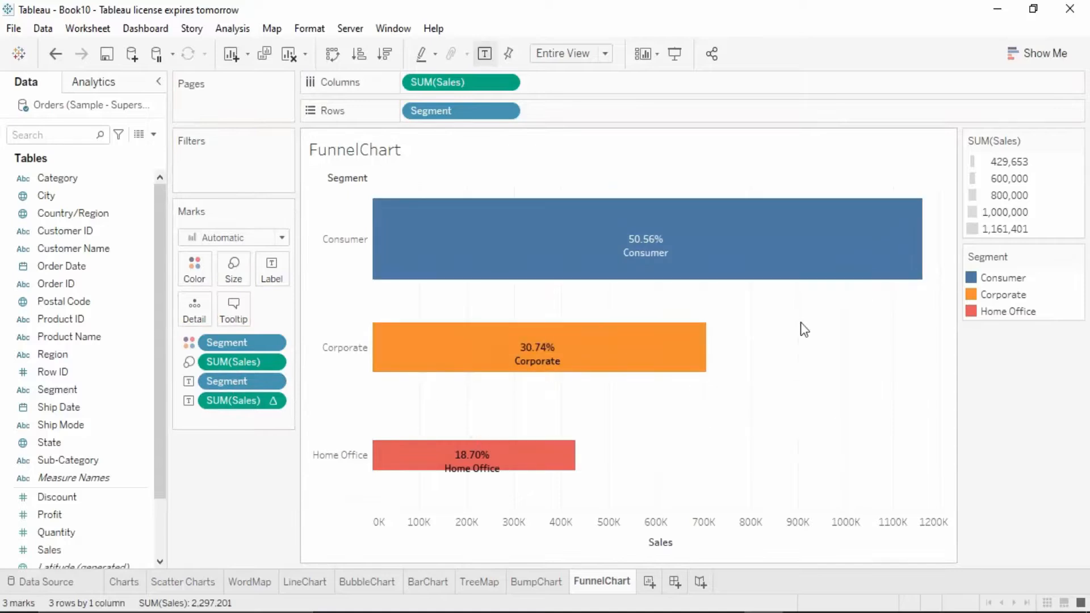
Add a new worksheet and rename it Advanced FunnelChart
click(649, 584)
right_click(649, 584)
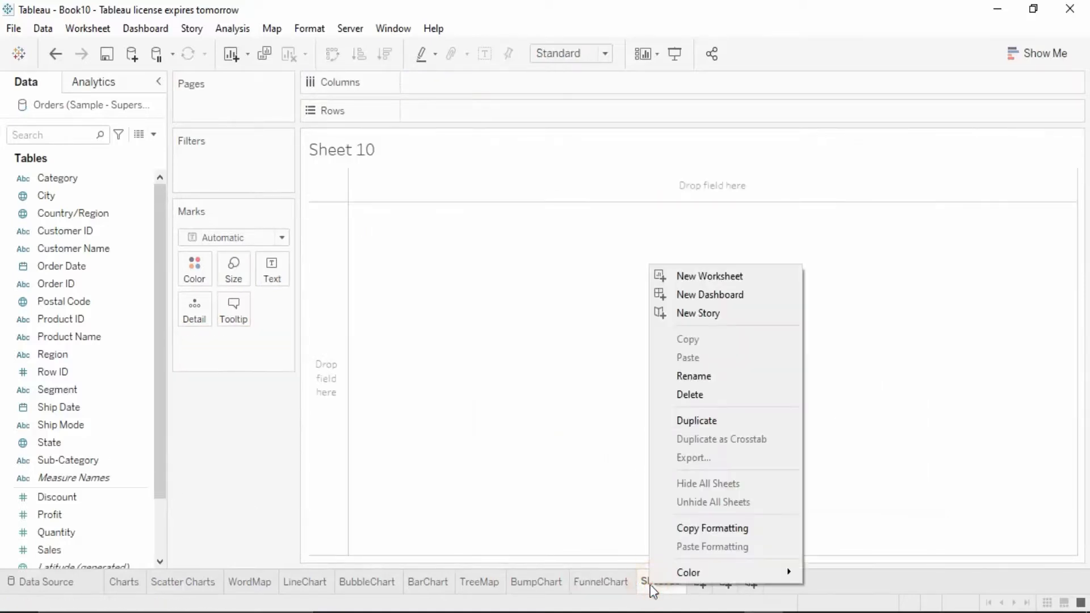
click(711, 381)
text(Ad)
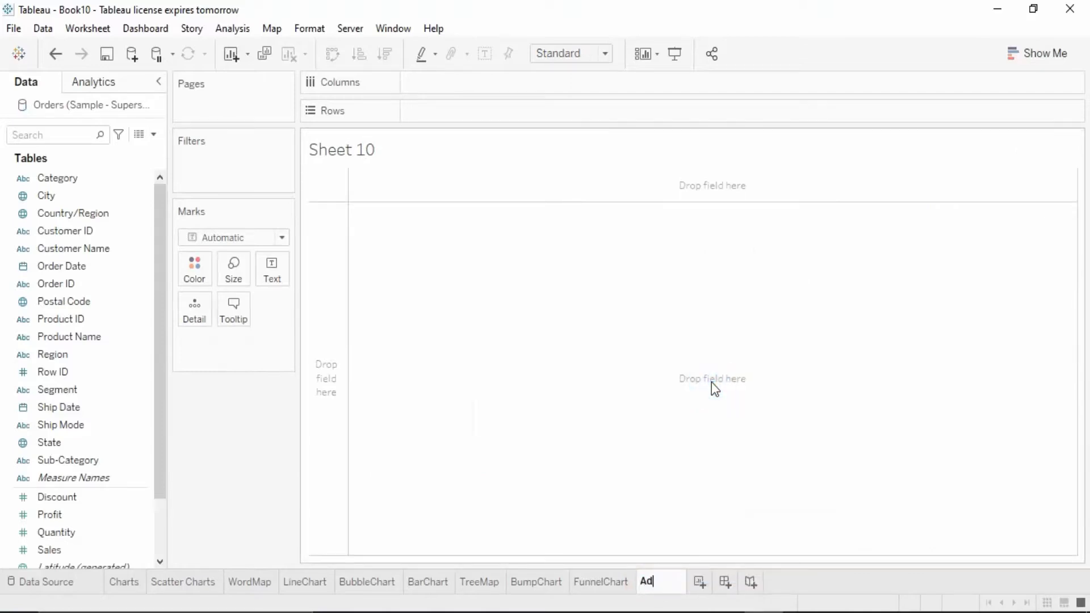
text(vanced)
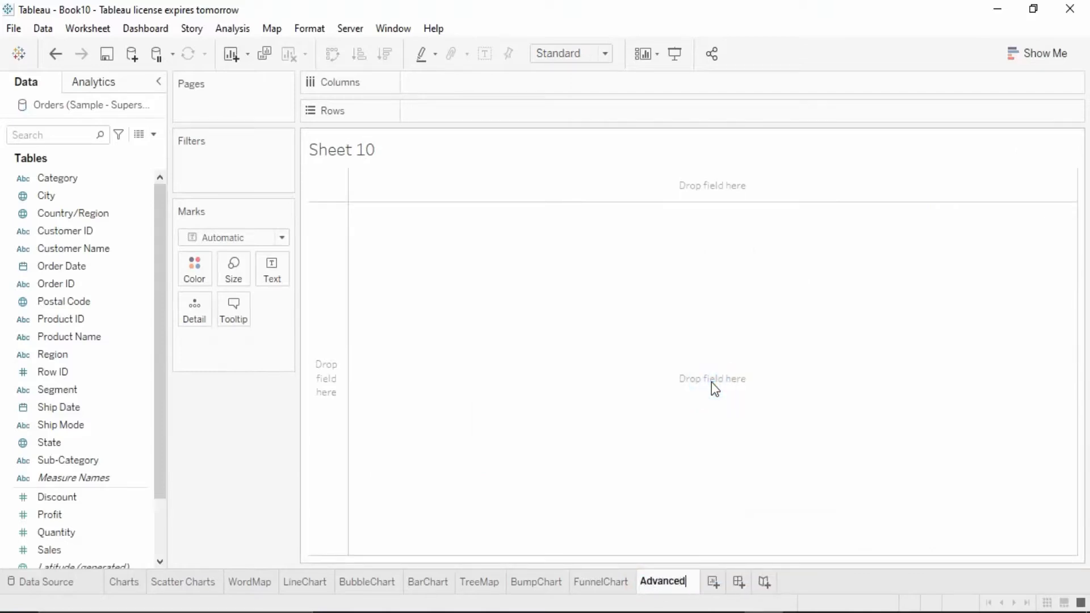
text( Fu)
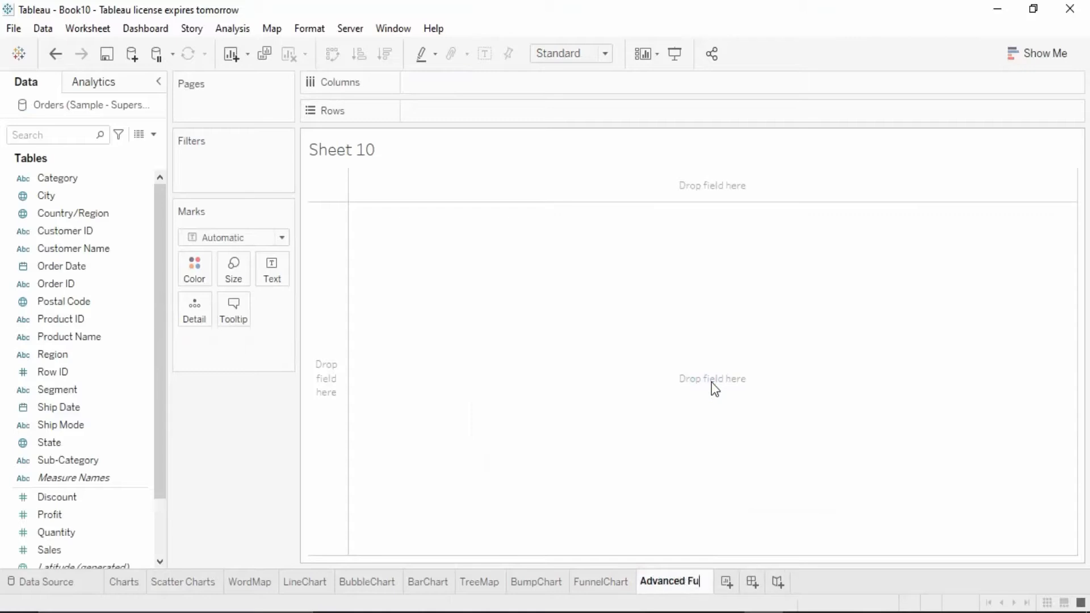
text(nnelChart)
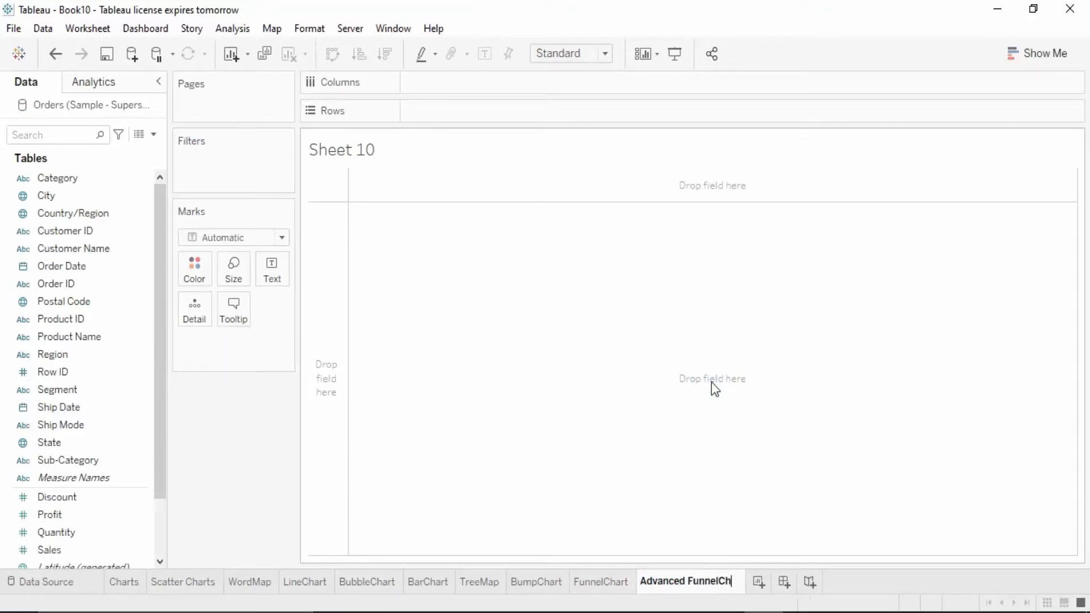
key(Return)
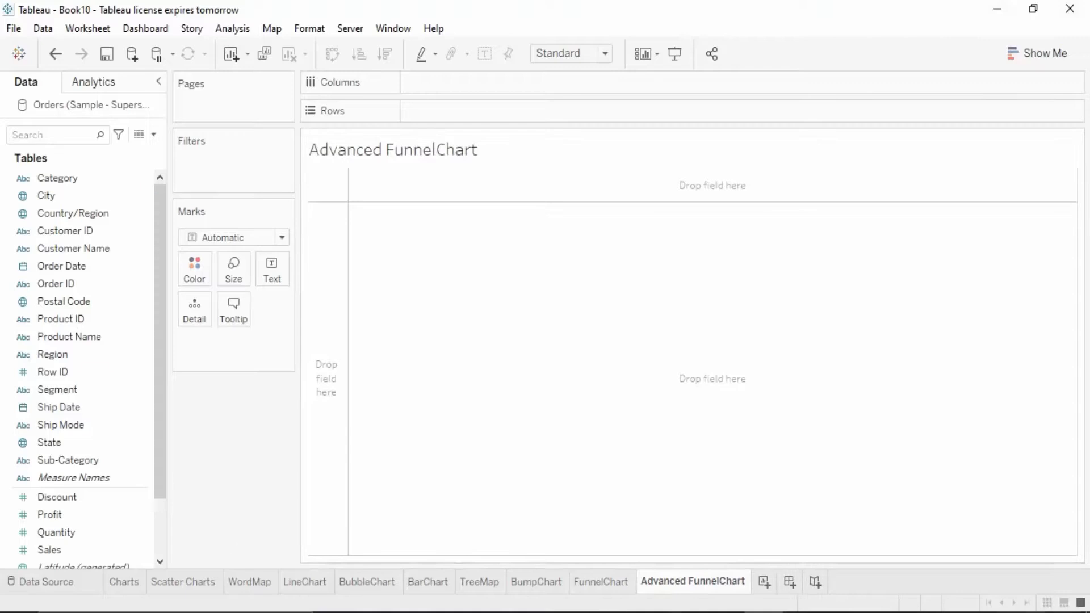
double_click(74, 390)
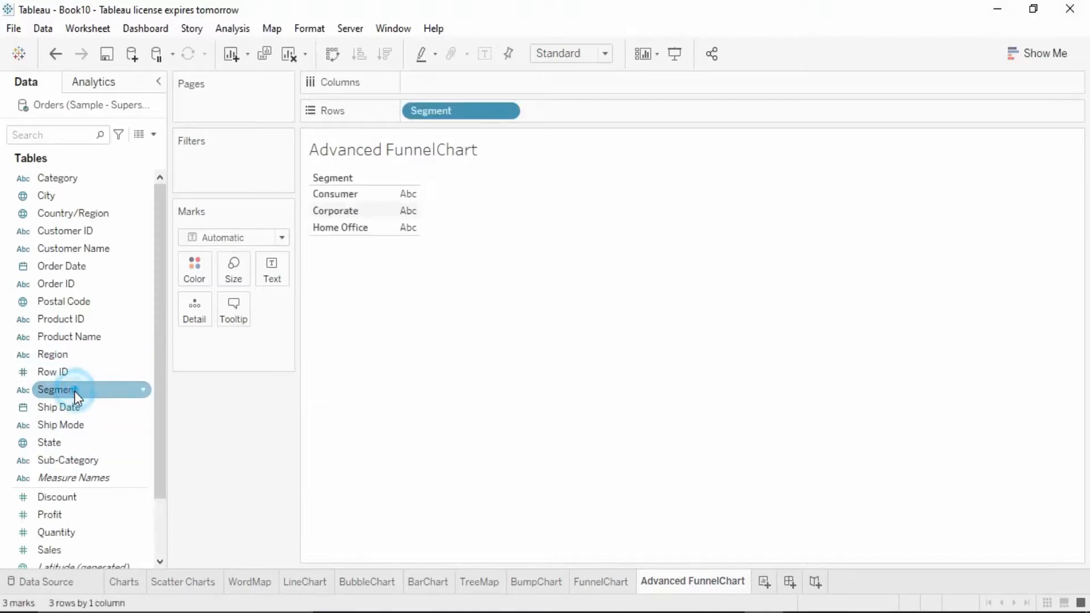
double_click(60, 549)
drag(241, 344, 445, 101)
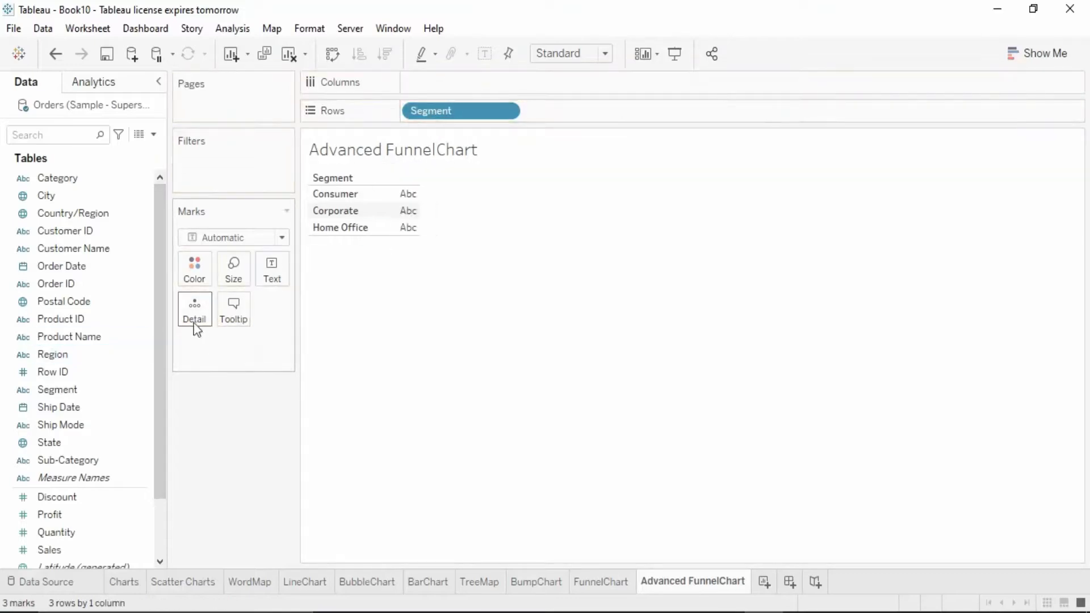
Put Sales on the columns, replace Segment with Ship Mode on the rows, and sort the bars in descending order of sales
mouse_move(60, 550)
mouse_down()
mouse_move(464, 76)
mouse_move(199, 455)
mouse_move(250, 466)
mouse_up()
drag(75, 424, 485, 111)
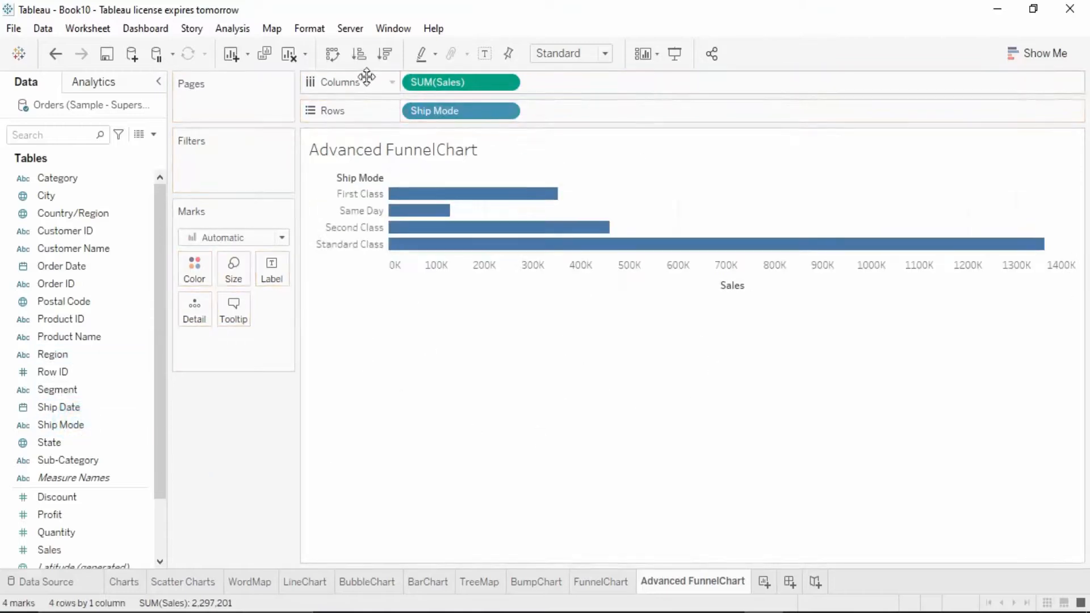
click(386, 56)
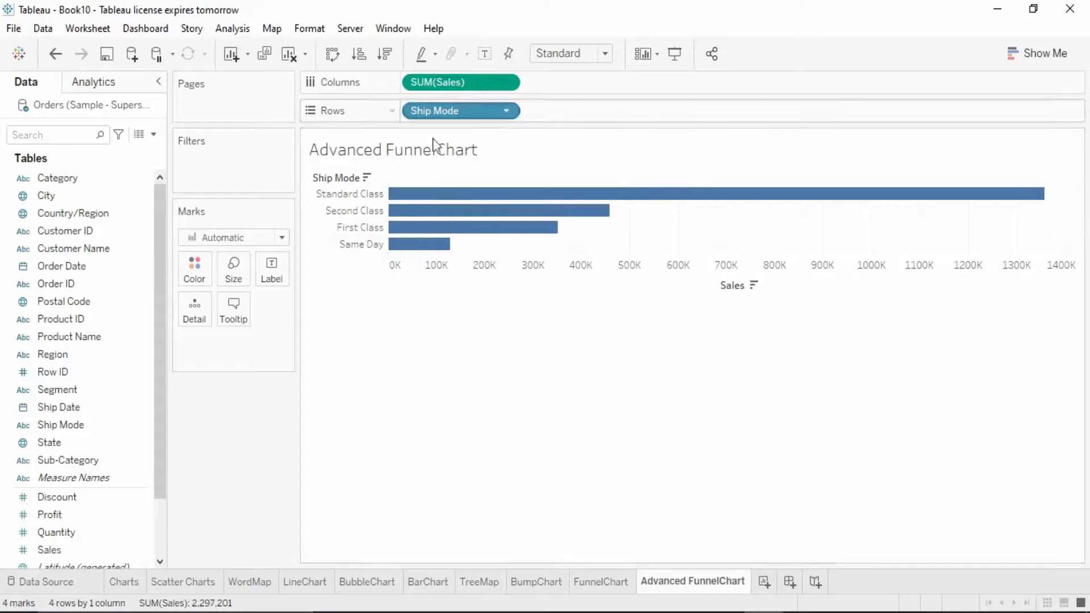
Change the mark type of the Ship Mode chart to Area
click(285, 239)
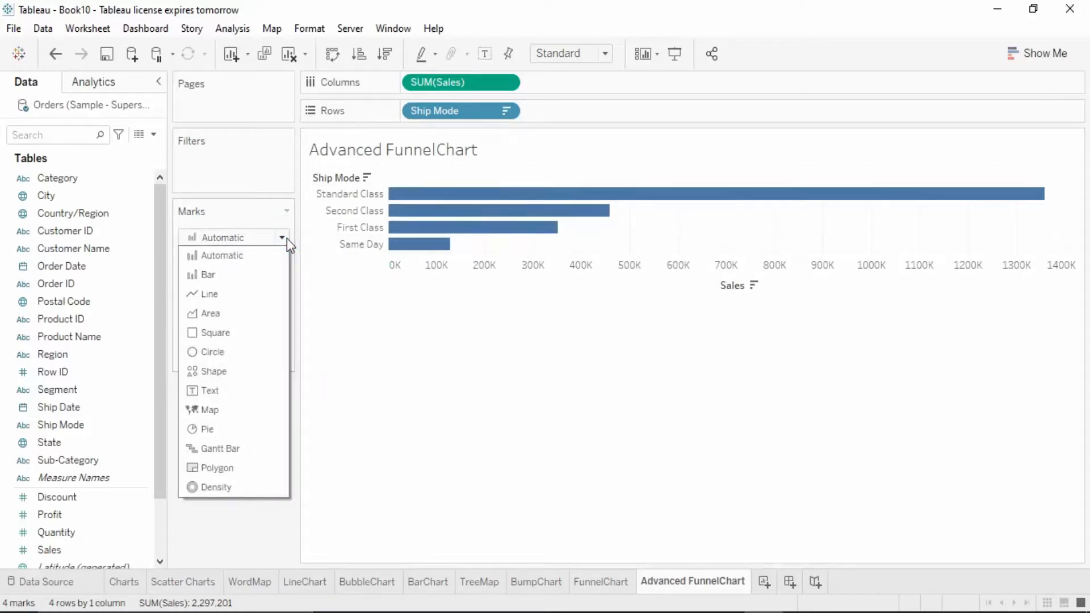
click(221, 316)
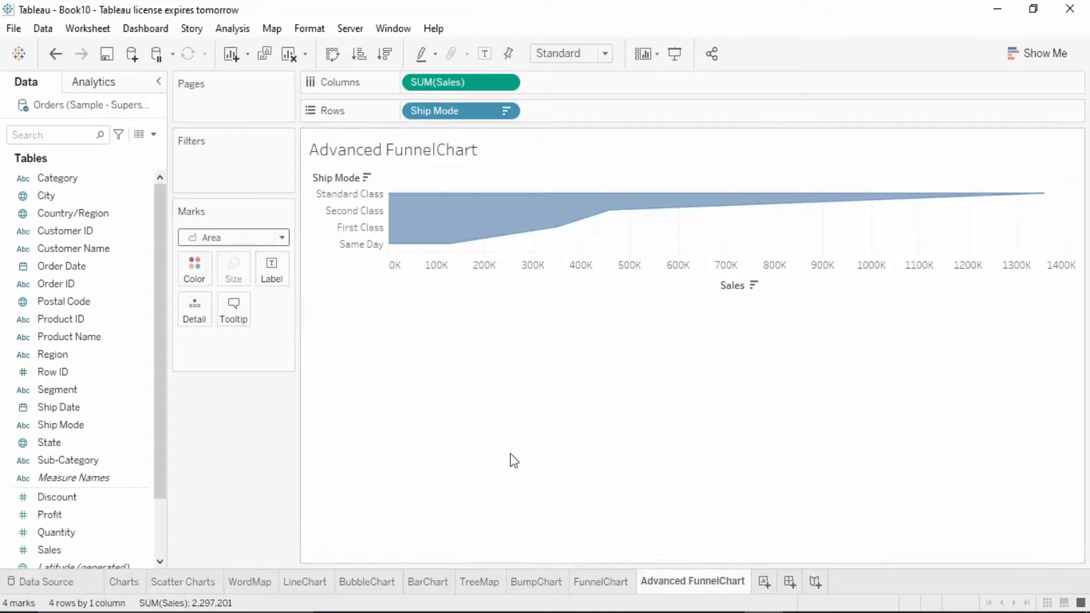
mouse_move(405, 207)
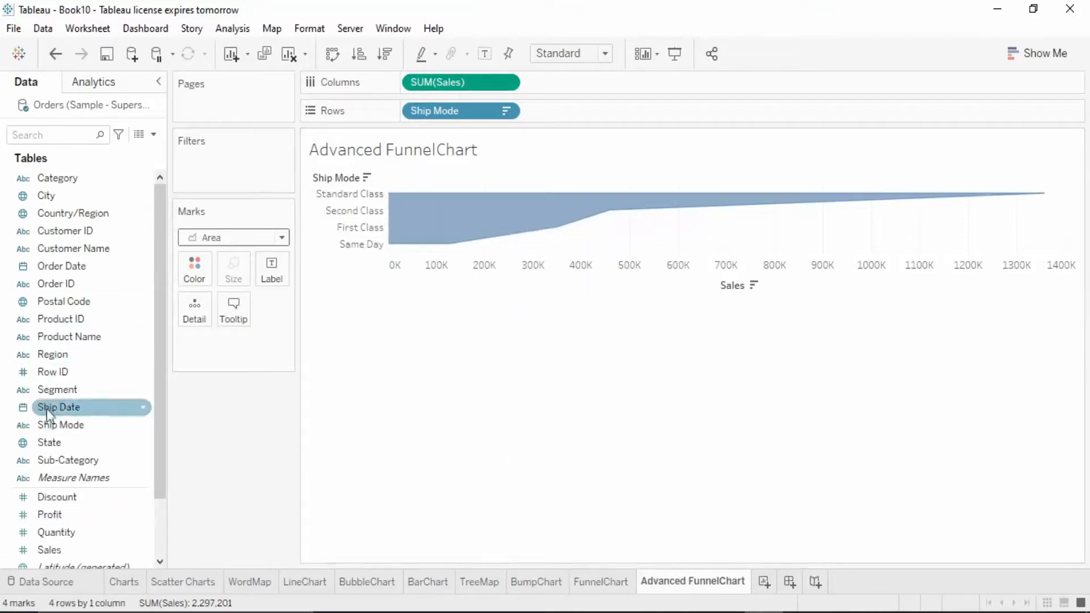
Create a calculated field from Sales named Negative Sales with the formula -[Sales]
click(63, 552)
right_click(63, 554)
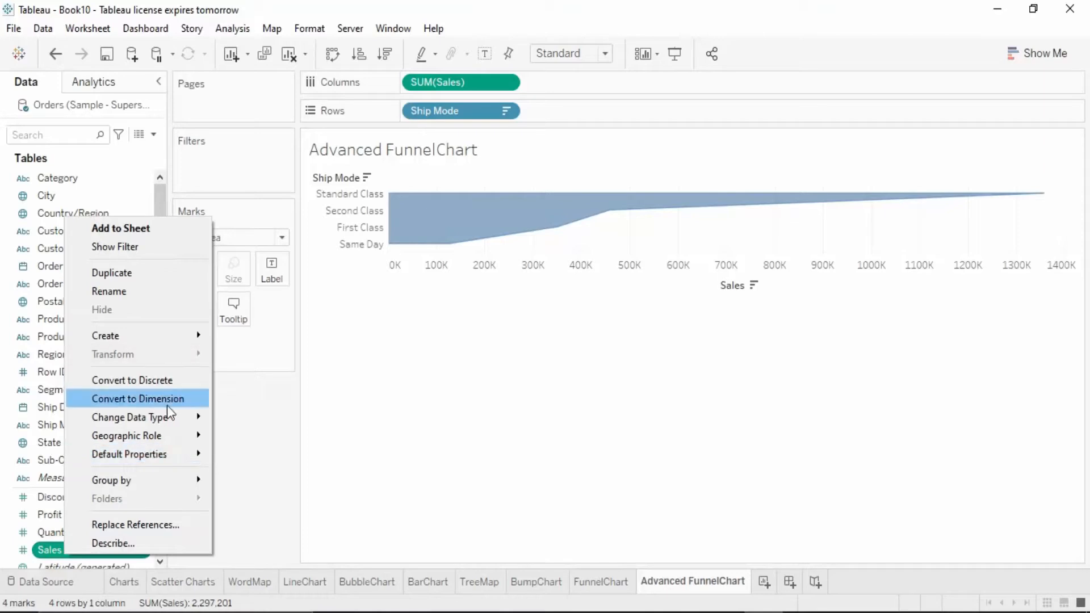
mouse_move(162, 336)
click(242, 336)
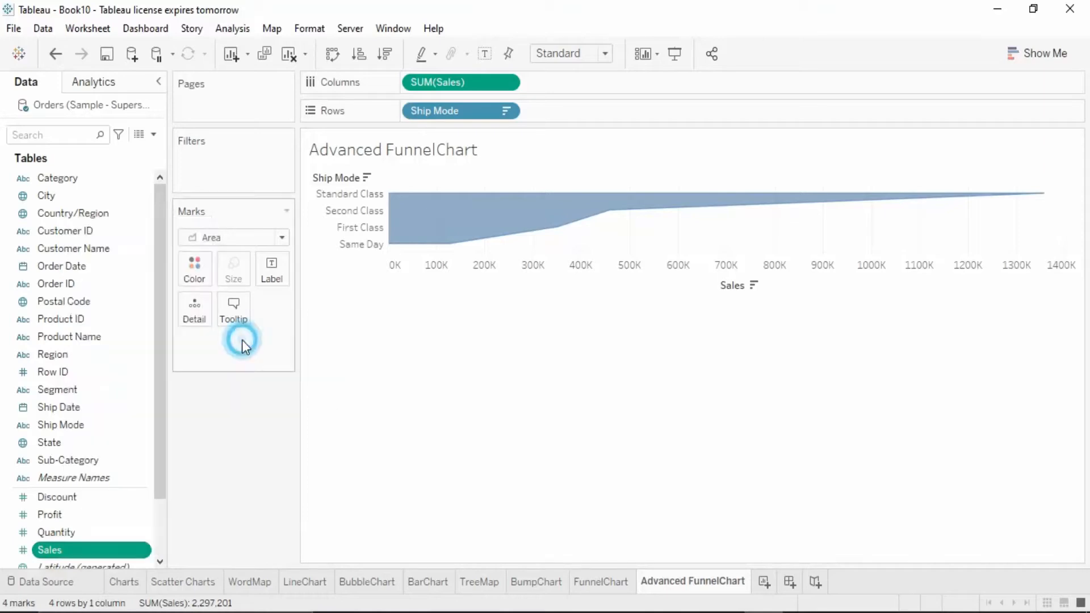
text(Negative)
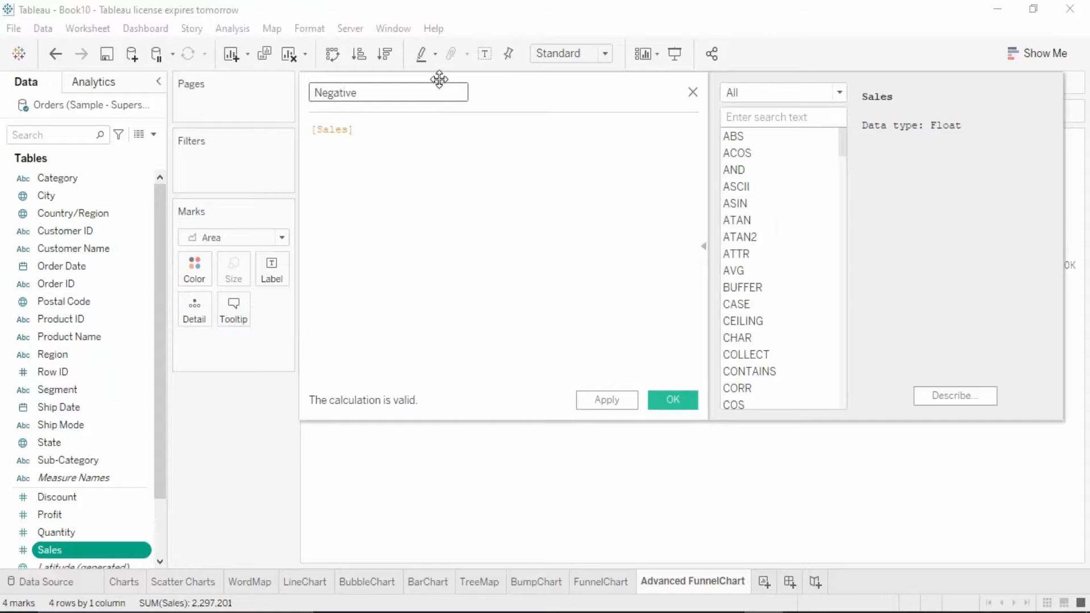
click(312, 128)
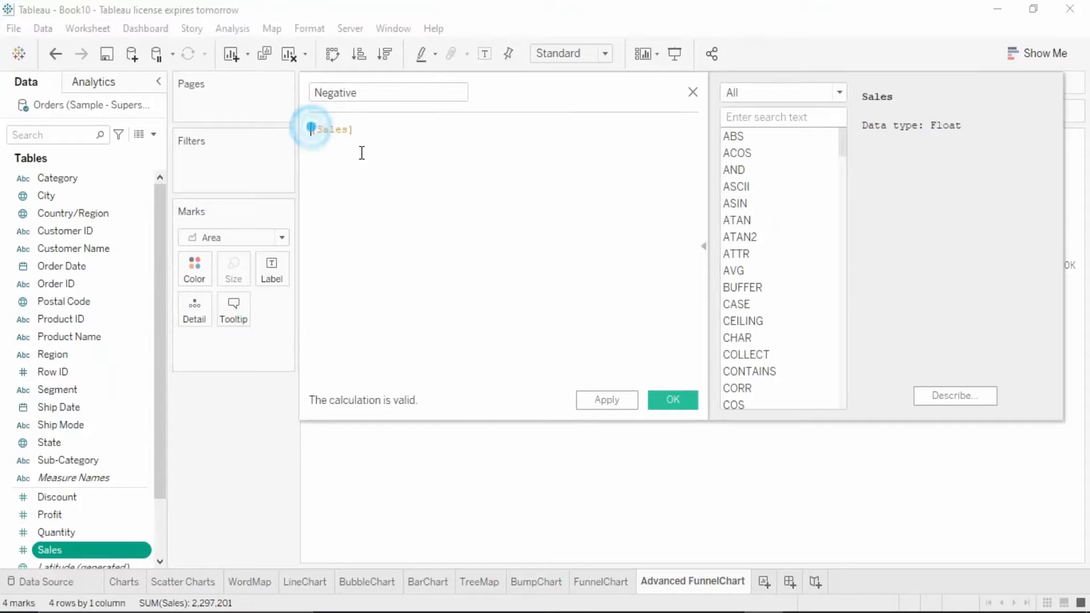
click(370, 94)
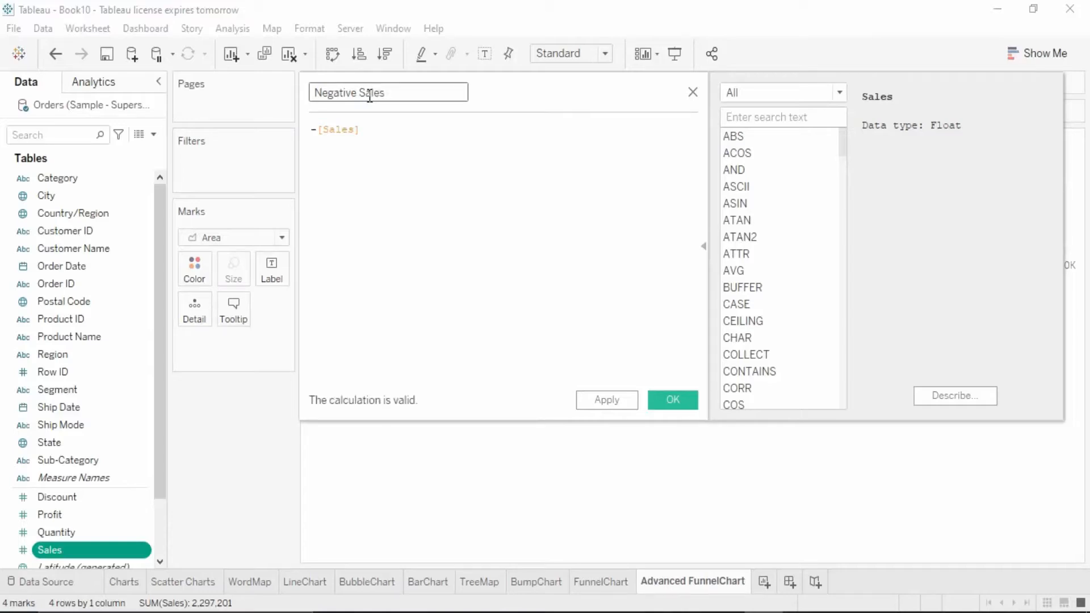
click(674, 400)
Place Negative Sales ahead of Sales on the columns and fit the chart to Entire View
drag(62, 514, 566, 83)
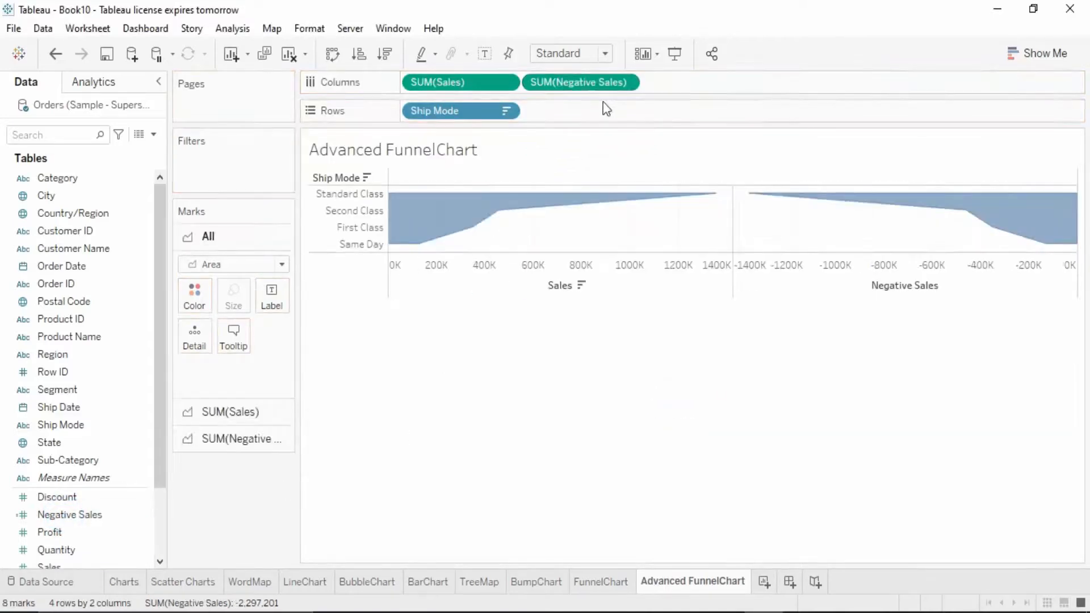
drag(484, 80, 742, 74)
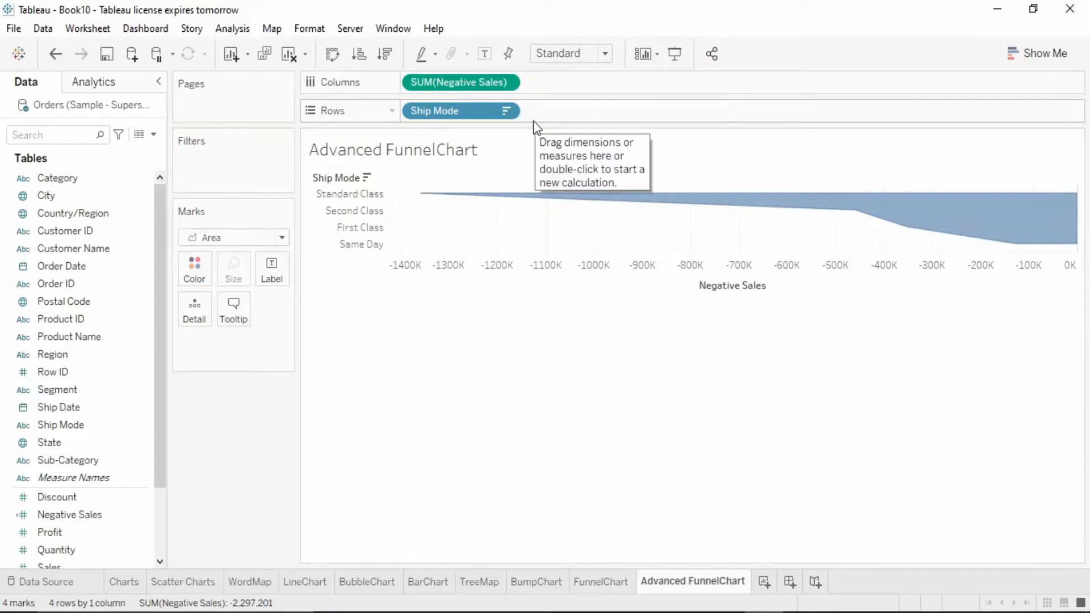
key(ctrl+z)
drag(491, 82, 727, 79)
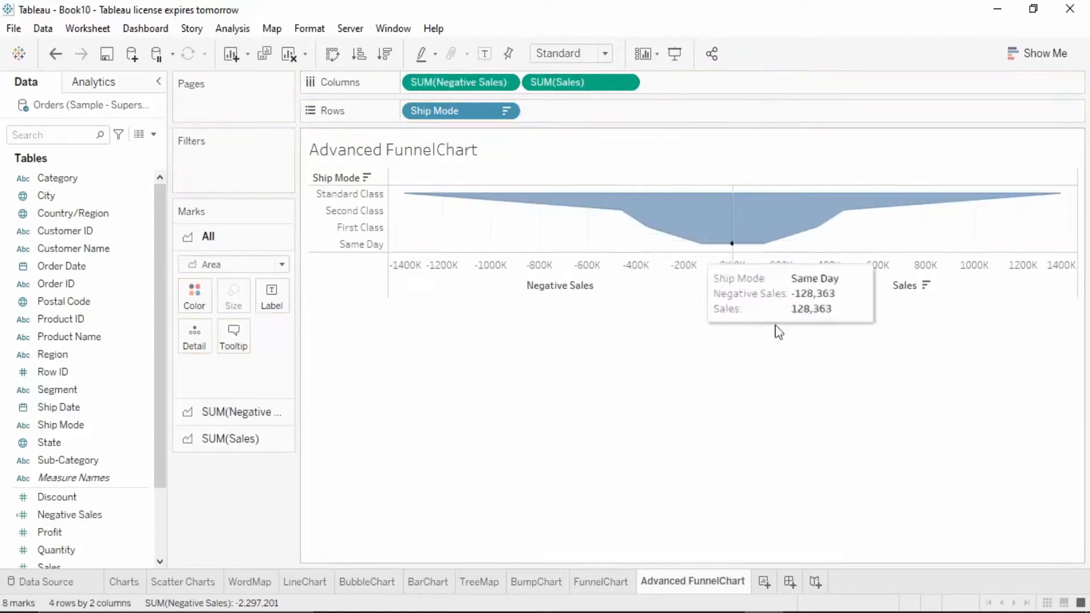
click(607, 54)
click(565, 112)
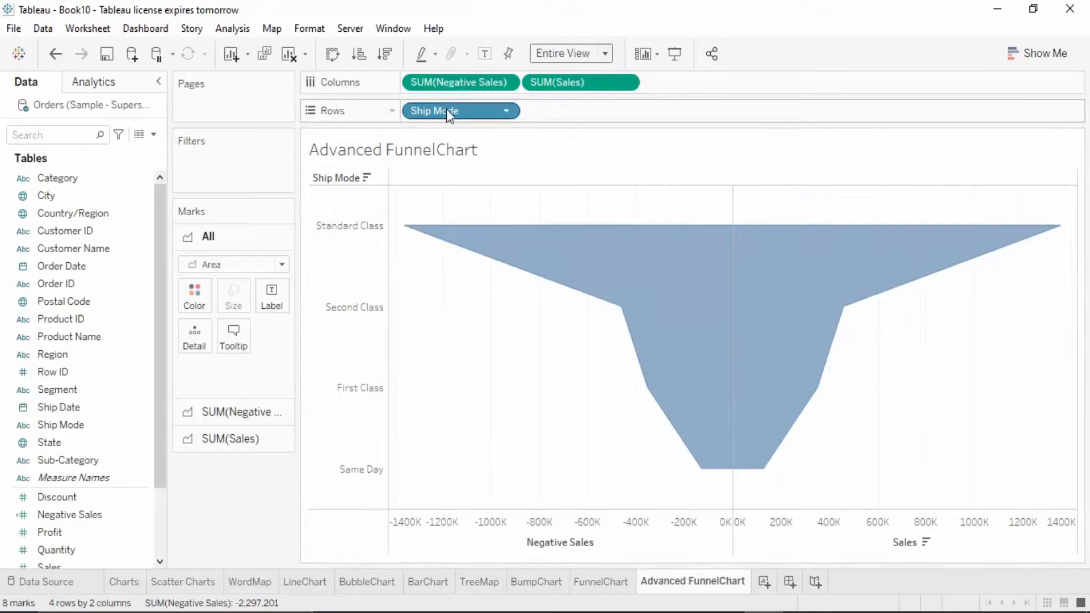
Label the Negative Sales area with Ship Mode
click(219, 414)
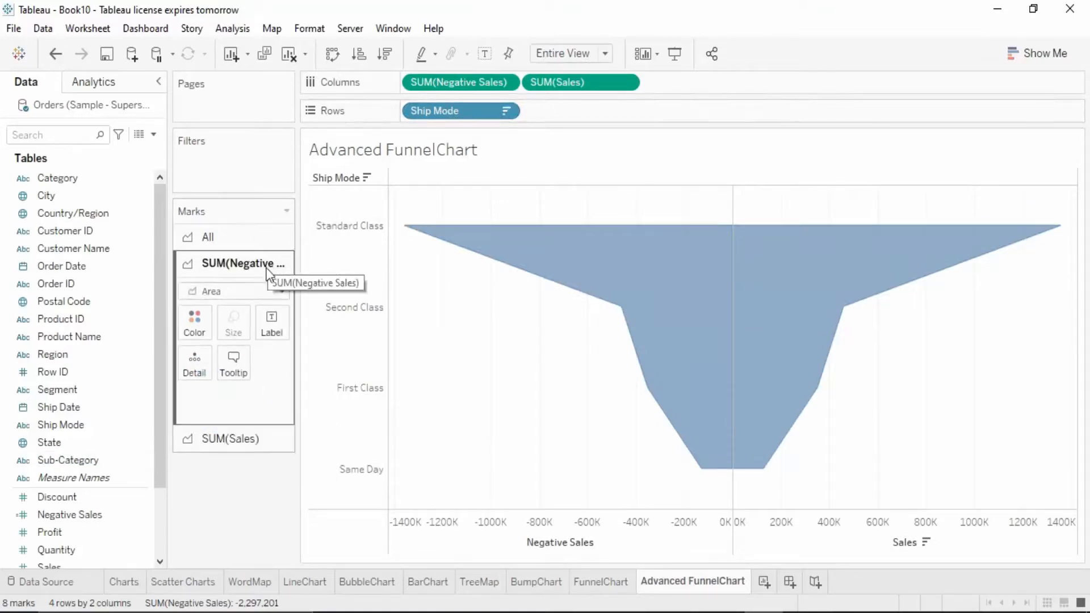
click(213, 437)
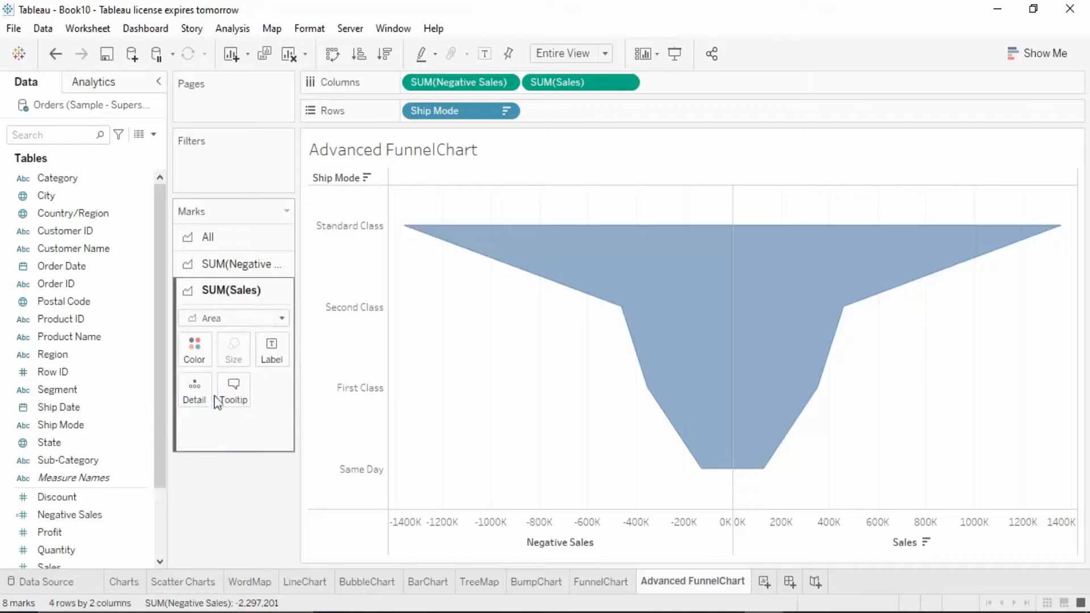
click(240, 270)
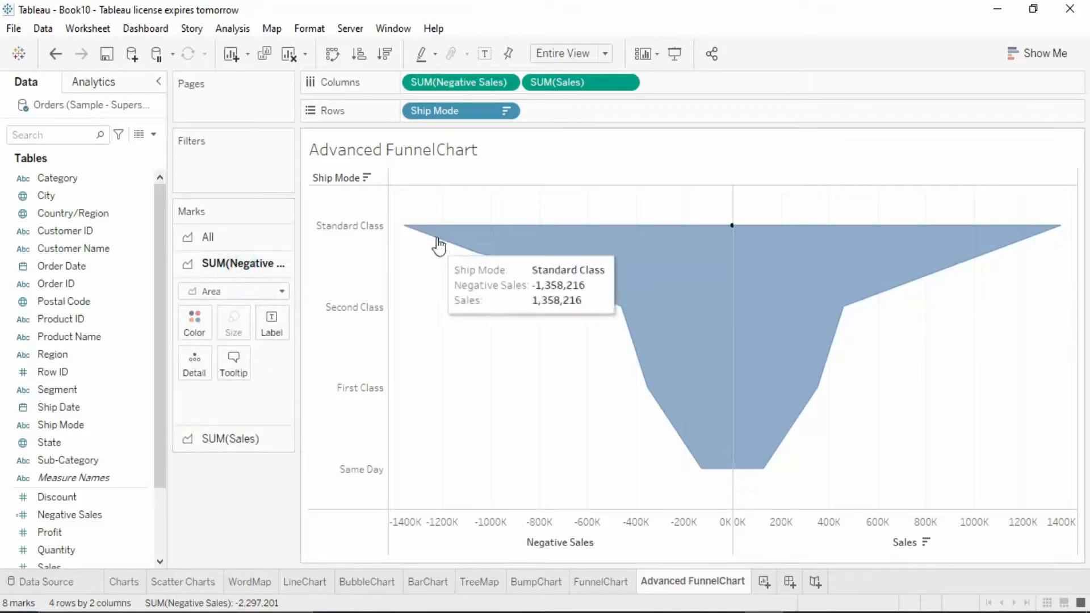
drag(51, 425, 267, 317)
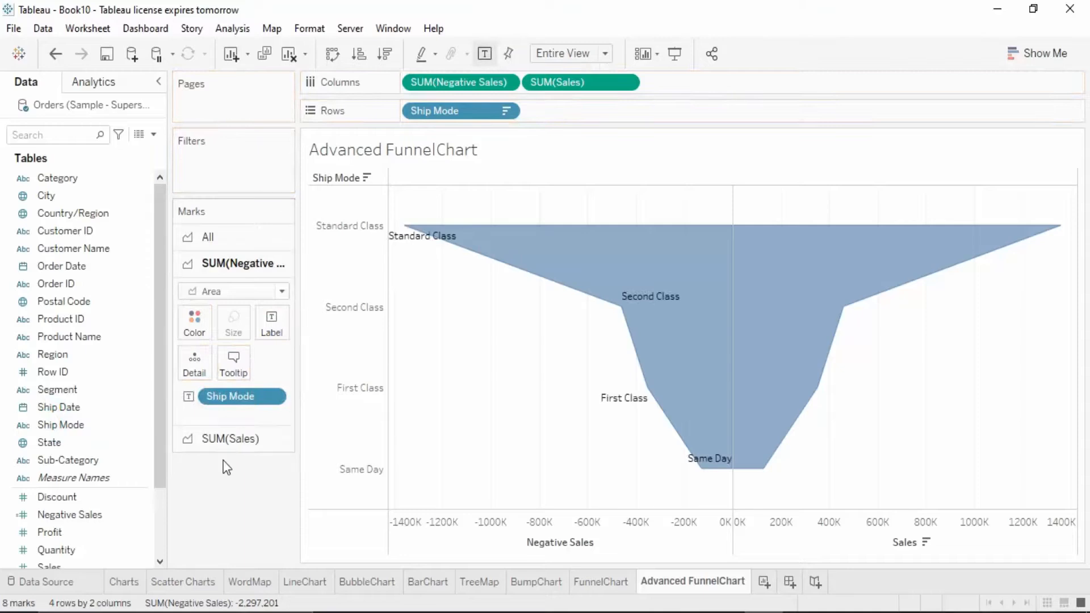
Label the Sales area with Sales, shown as Percent of Total through a quick table calculation
click(219, 441)
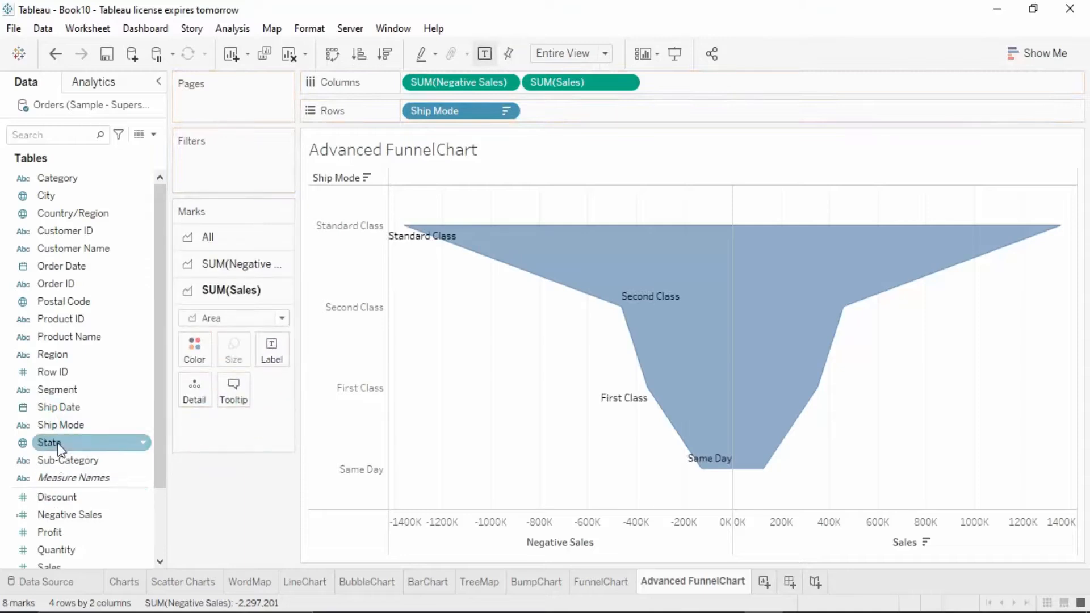
drag(60, 565, 269, 351)
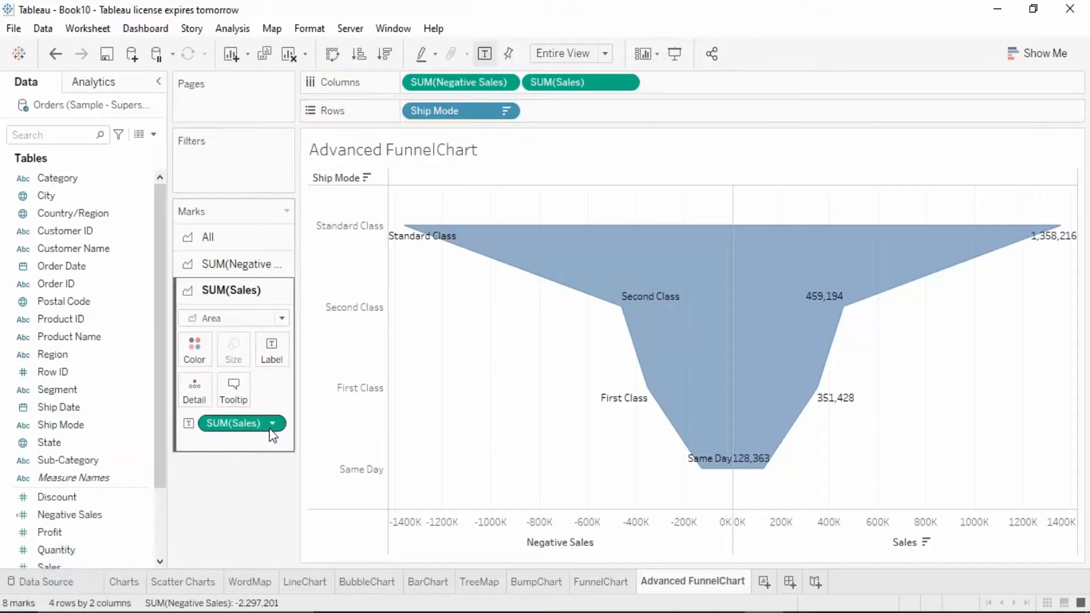
click(271, 427)
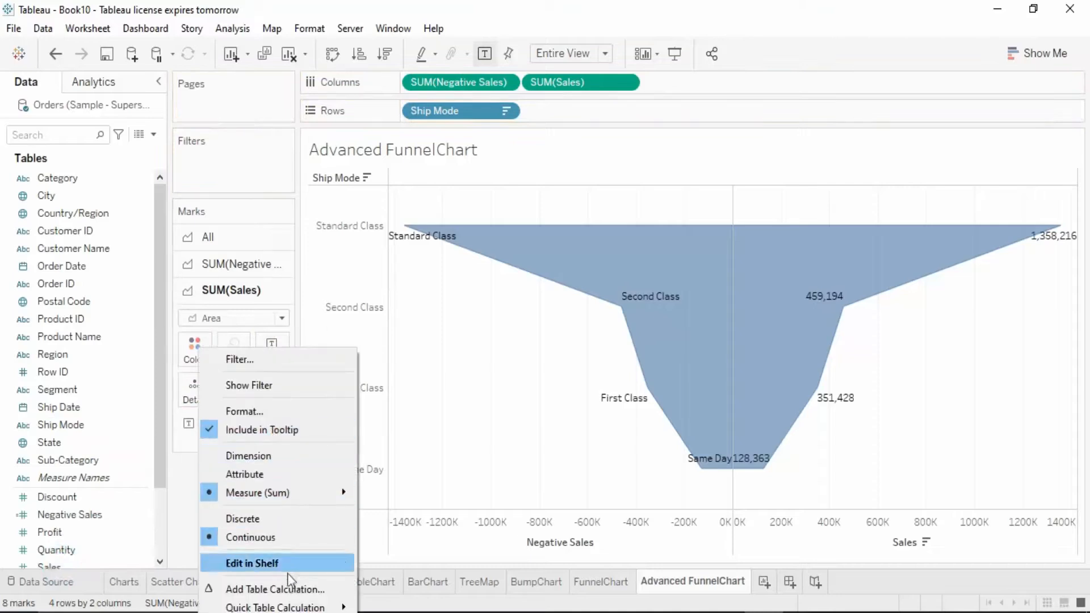
mouse_move(295, 606)
click(419, 506)
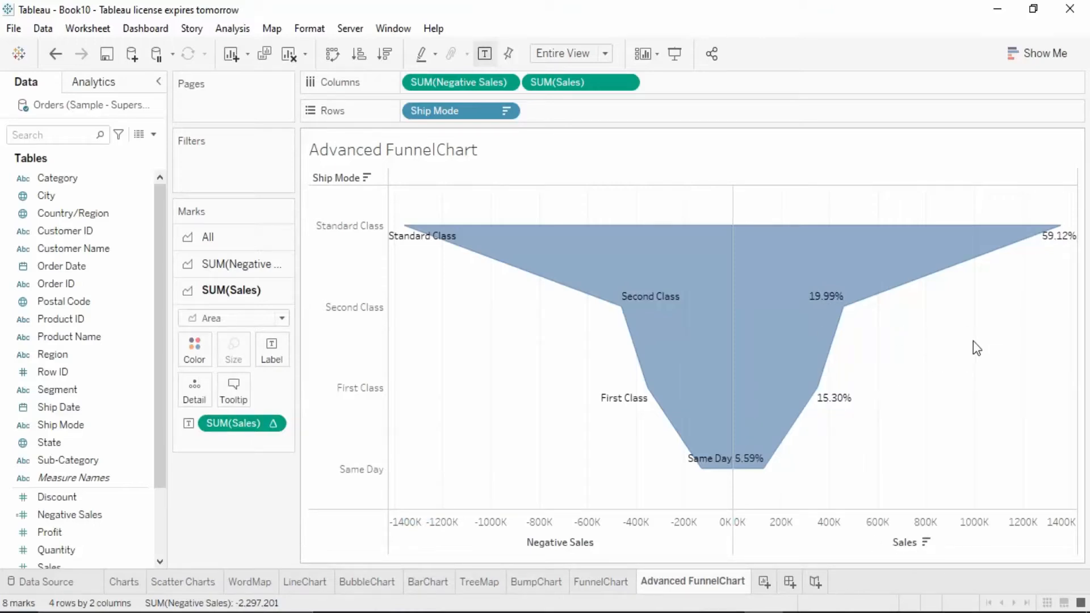
Color the area marks of both measures green
click(233, 265)
click(227, 244)
click(194, 298)
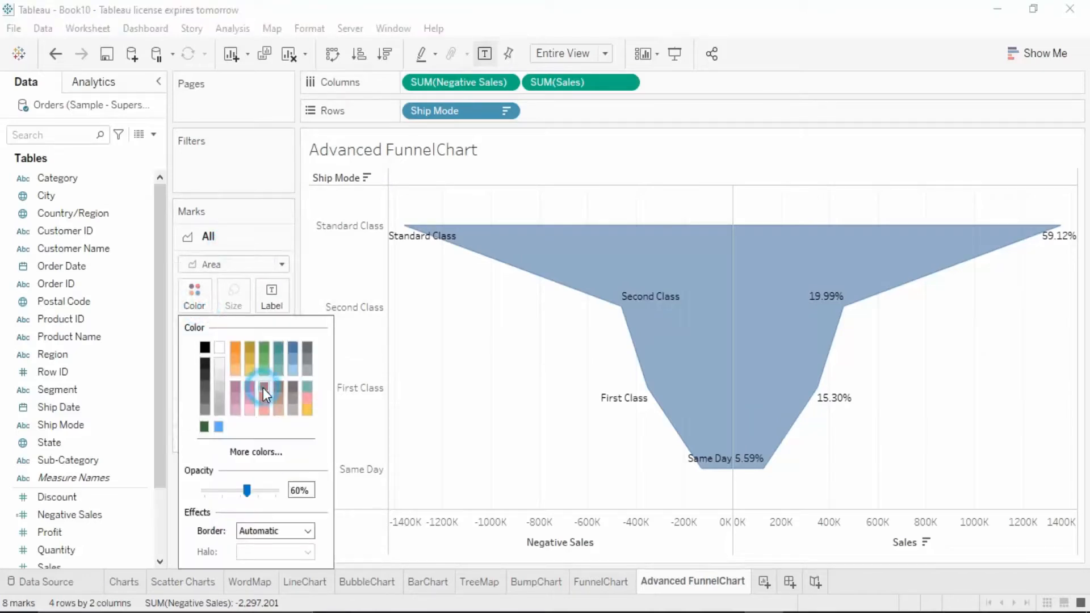
click(263, 387)
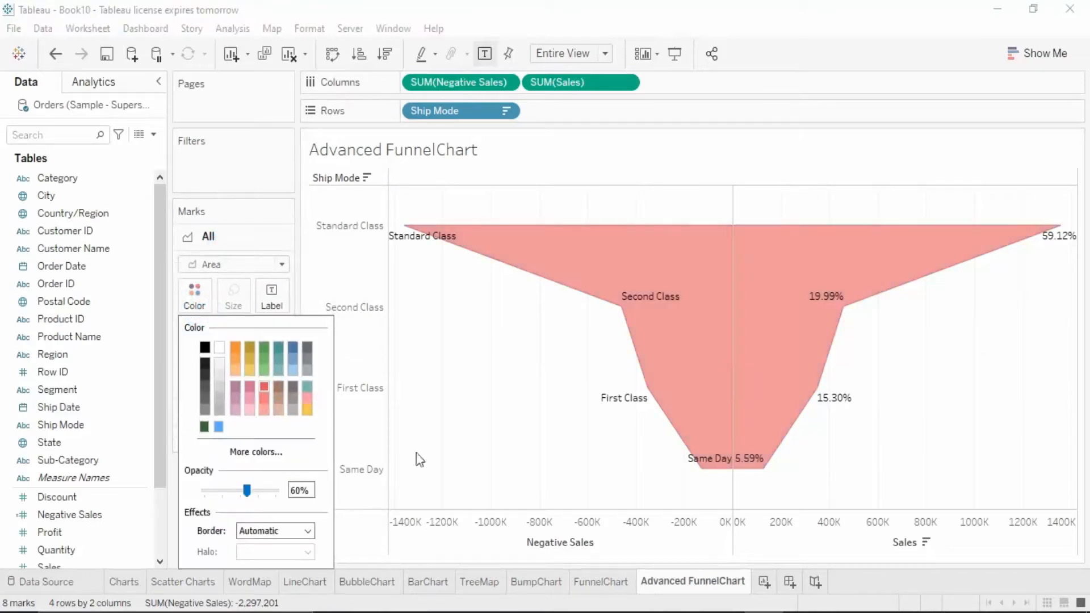
click(307, 398)
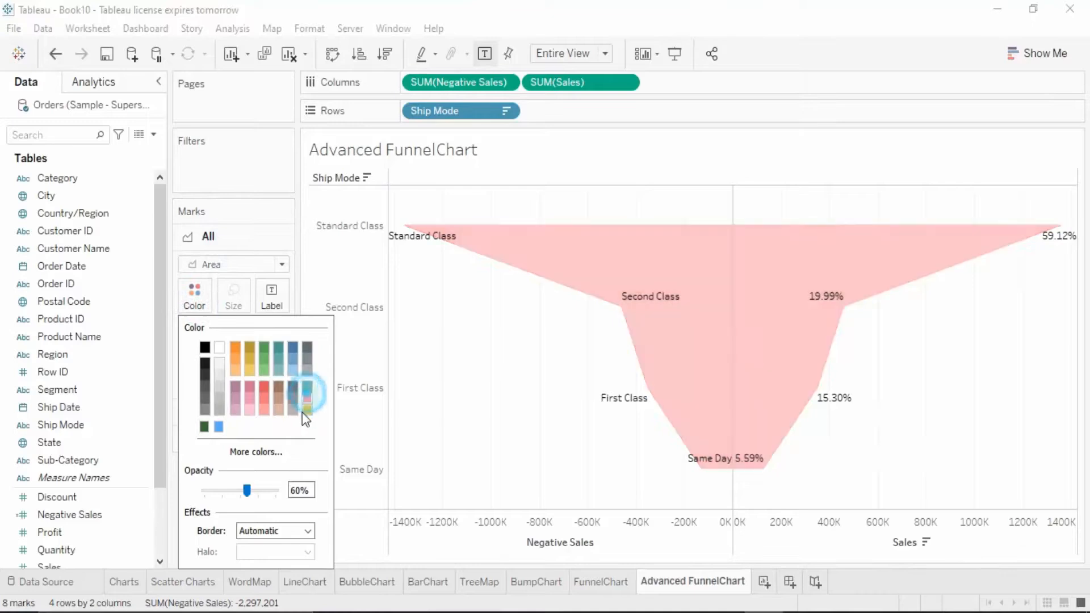
click(261, 354)
click(263, 347)
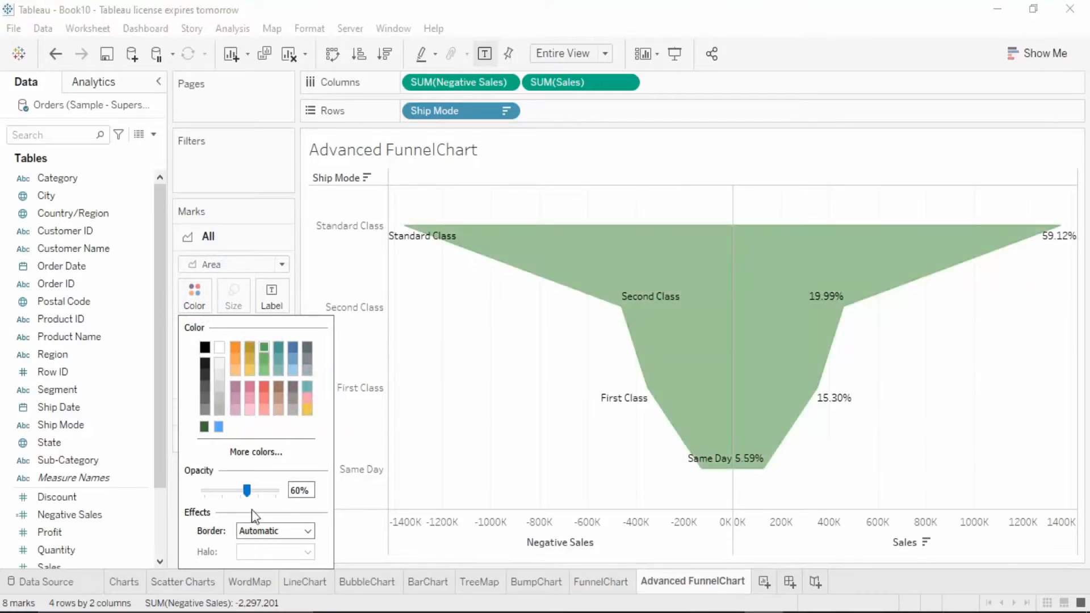
Add a red border to the area marks of both measures
click(307, 531)
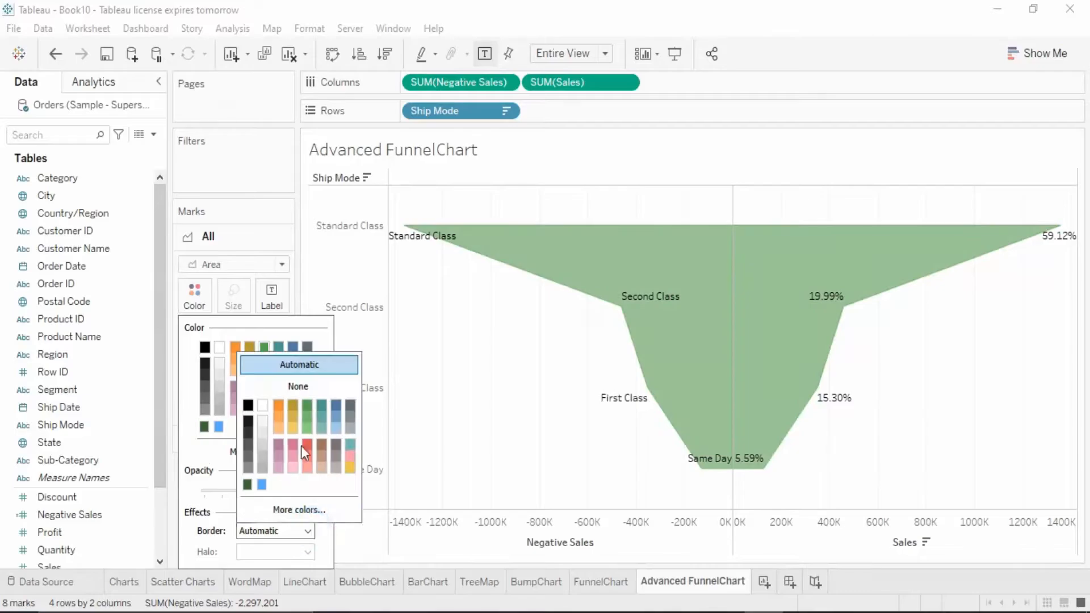
click(748, 334)
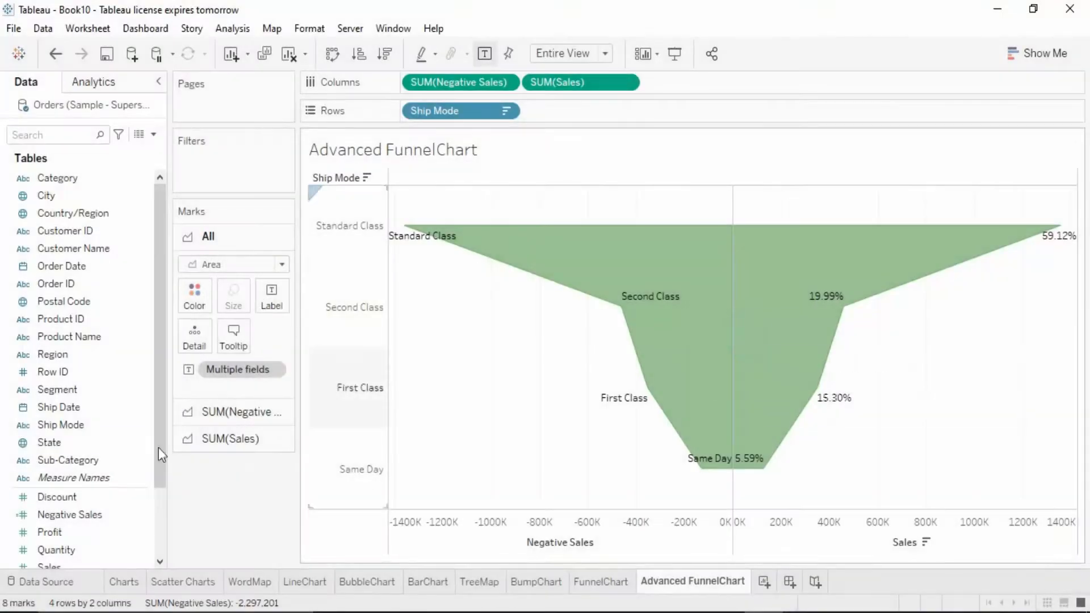
click(195, 296)
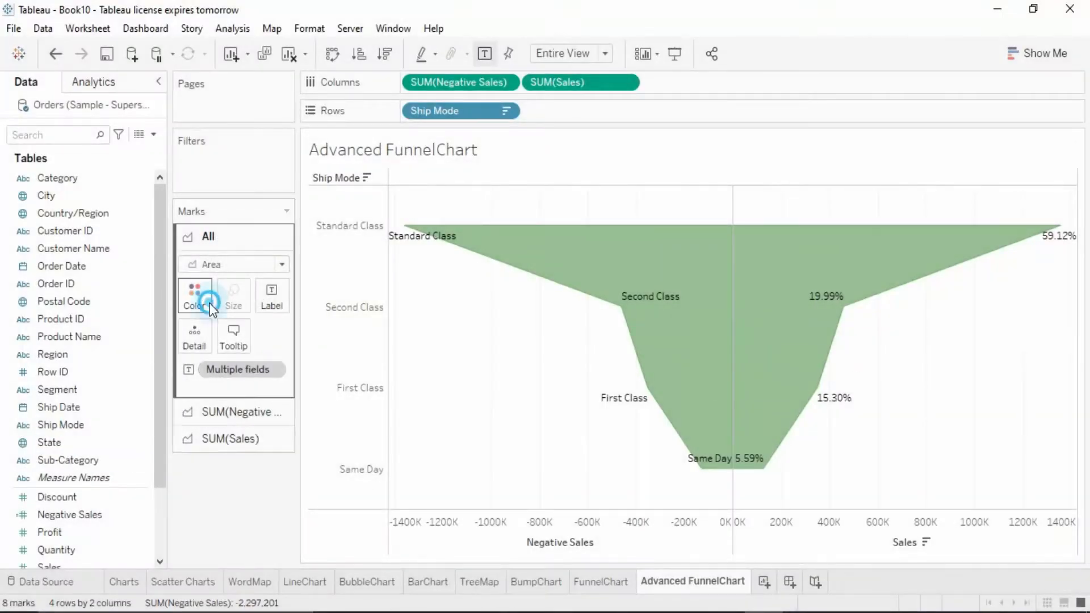
click(308, 529)
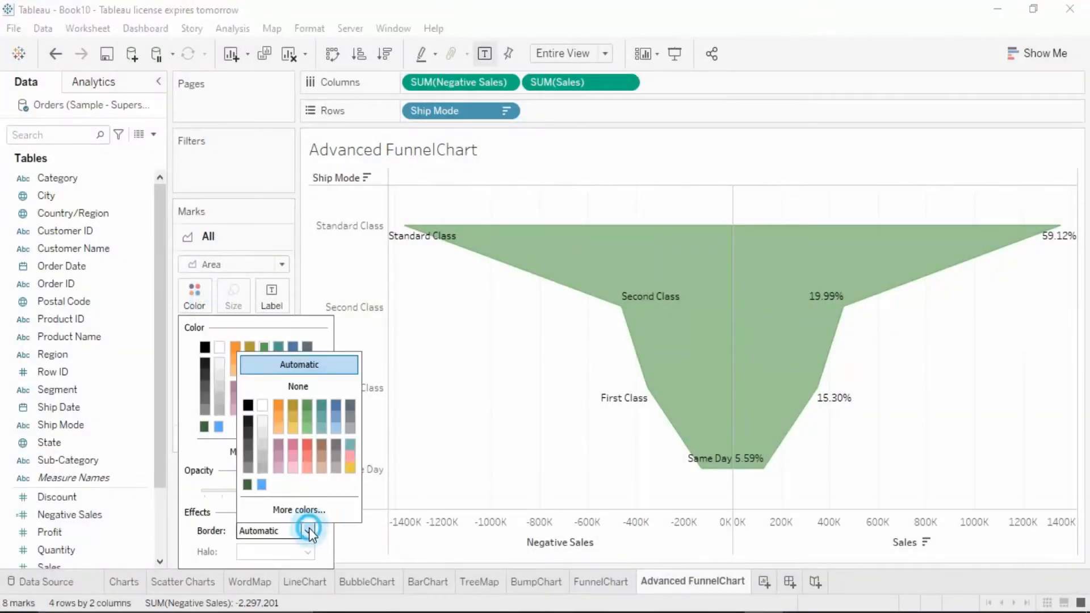
click(304, 444)
click(157, 540)
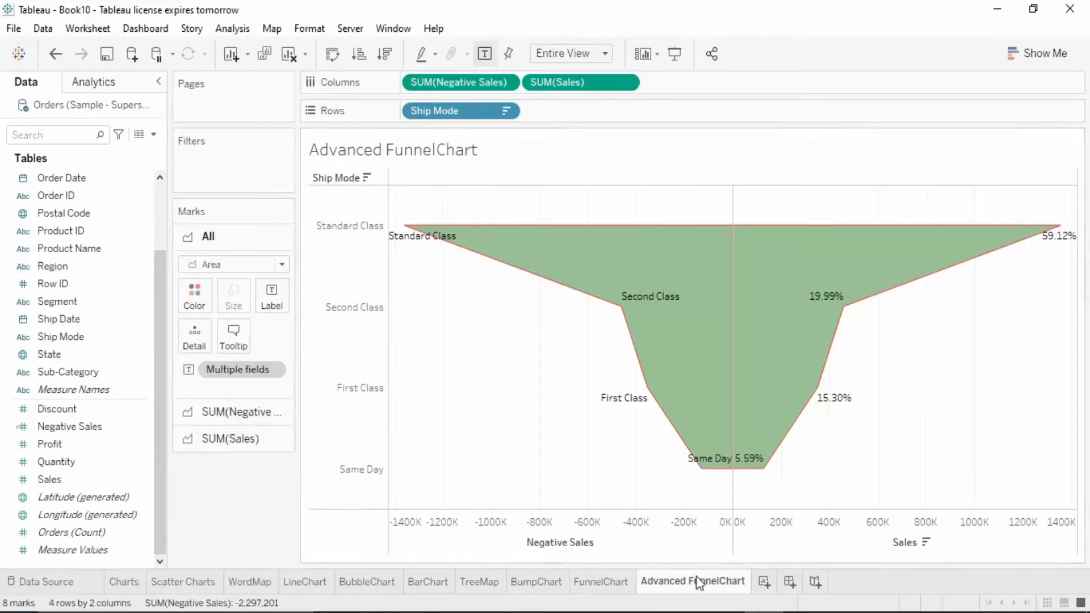
On the FunnelChart sheet, add Negative Sales to the columns ahead of Sales to mirror the bars
click(595, 579)
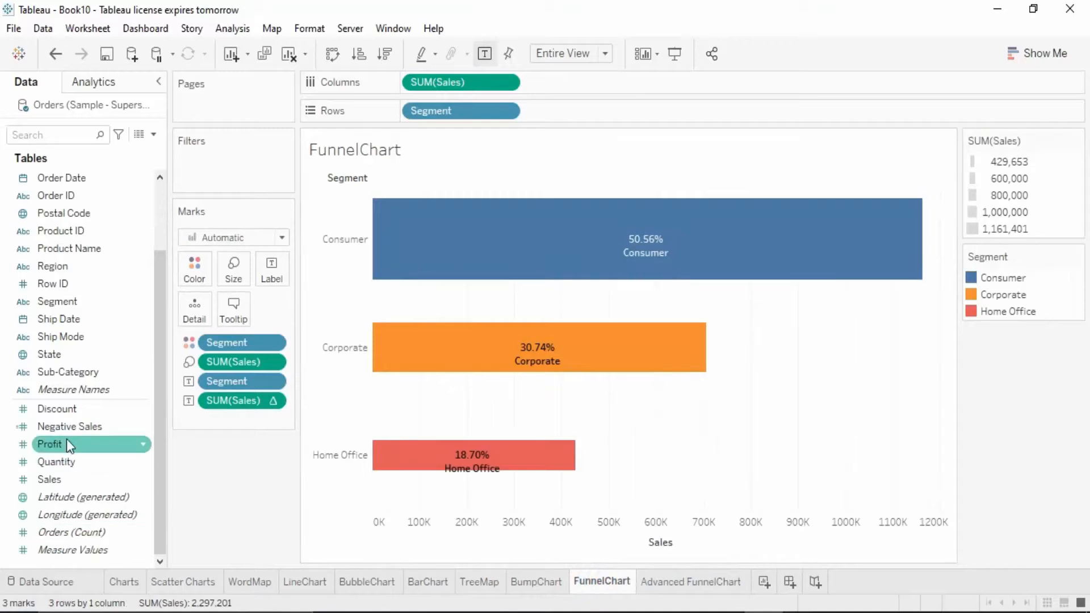
drag(66, 431, 581, 92)
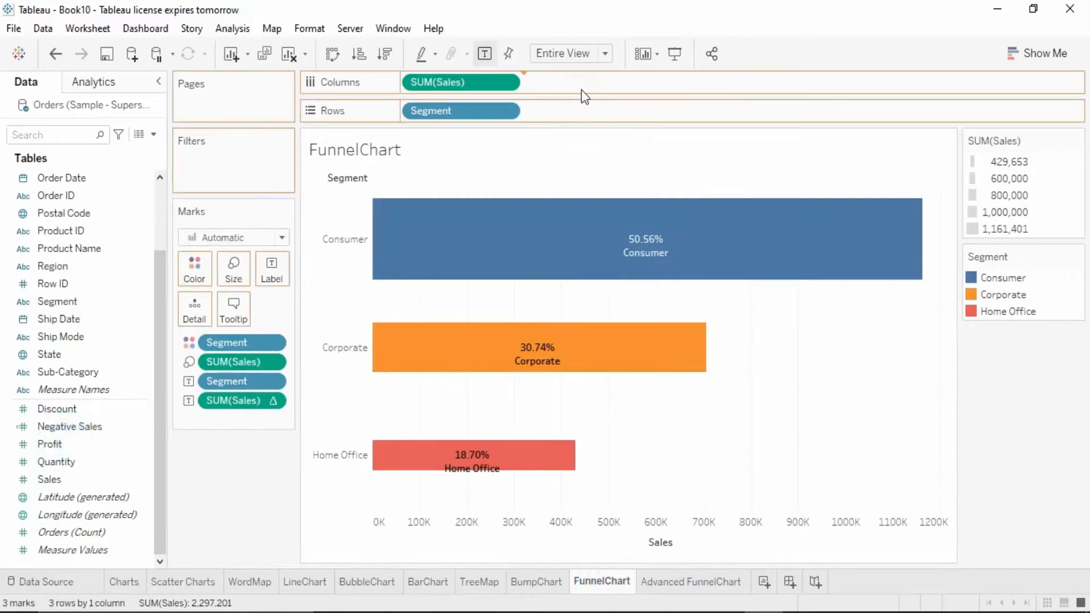
drag(514, 87, 688, 85)
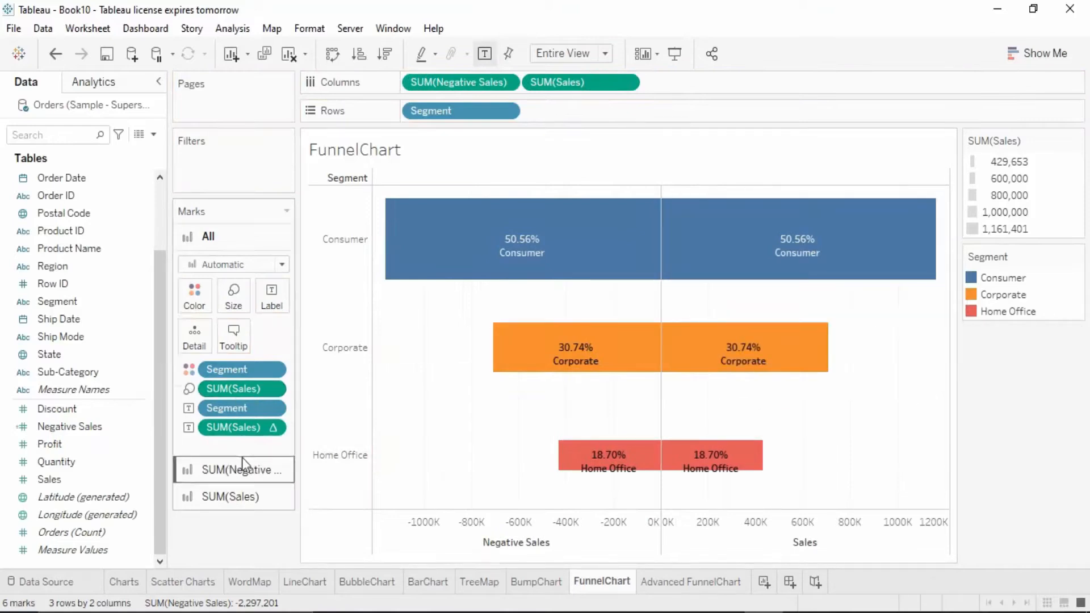
Remove the labels from the Negative Sales bars and relabel them with only Sales as Percent of Total
click(224, 469)
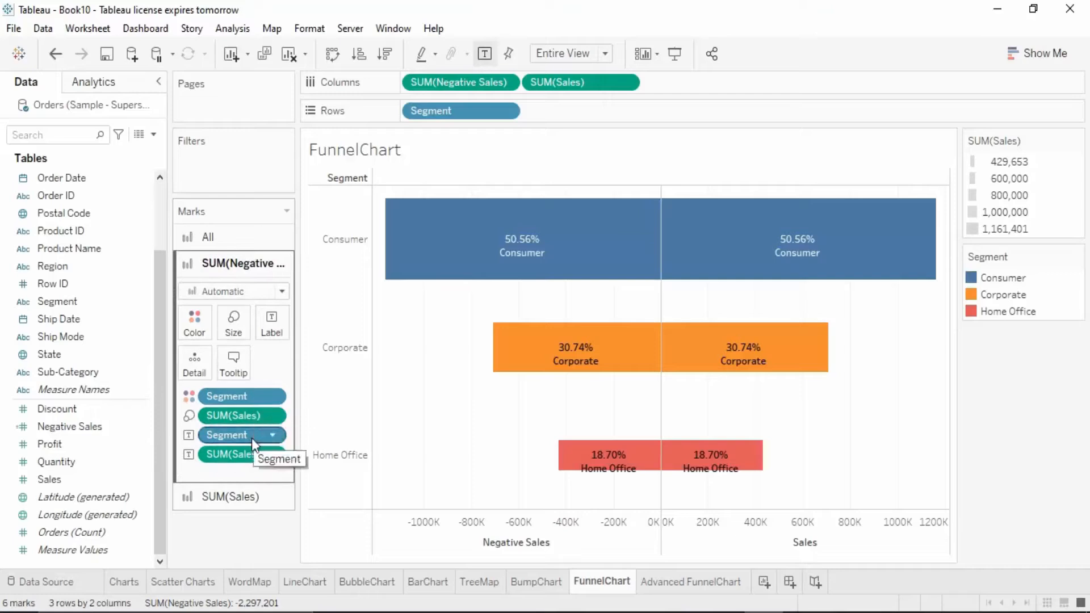
drag(249, 434, 252, 513)
drag(255, 430, 256, 519)
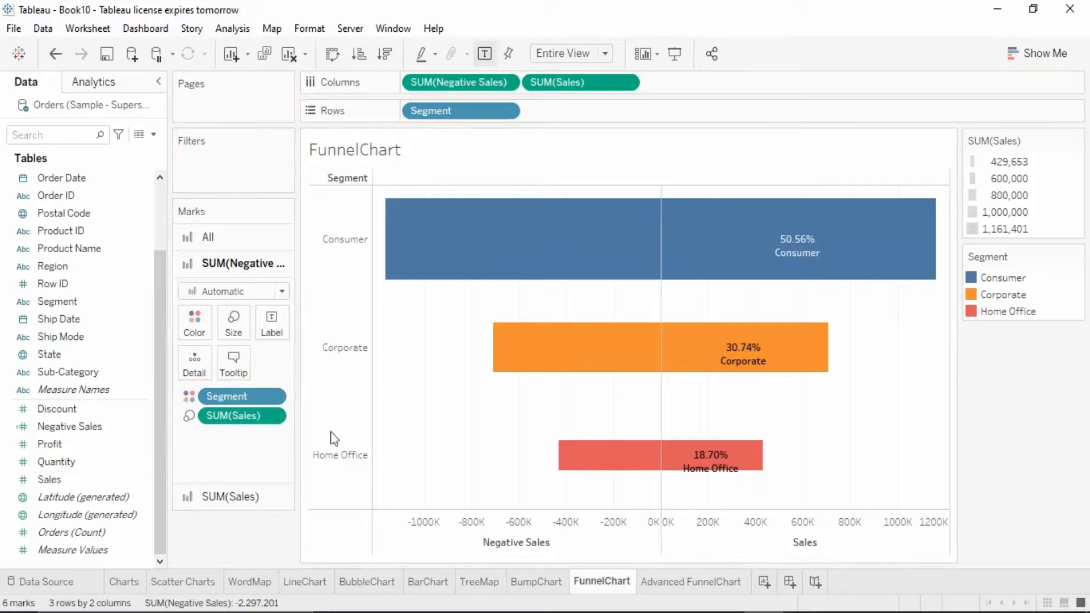
drag(129, 478, 340, 335)
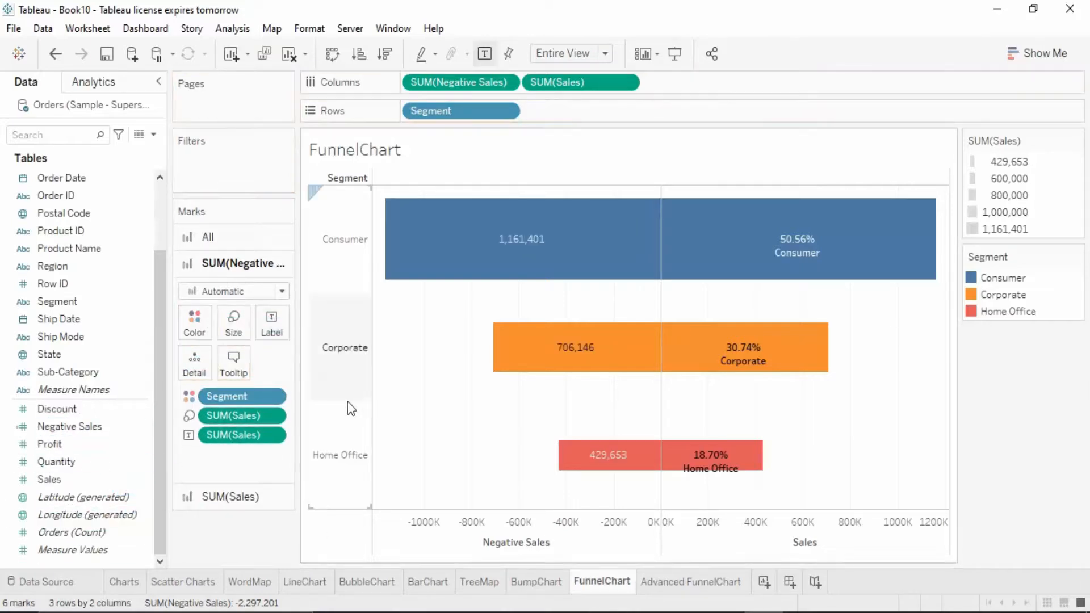
click(272, 437)
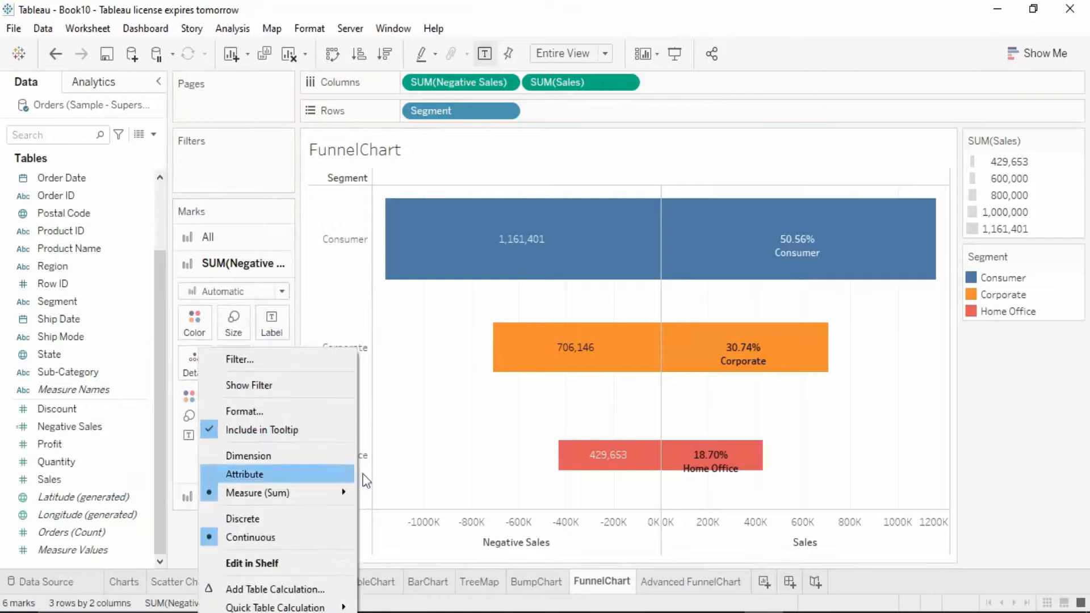
mouse_move(284, 606)
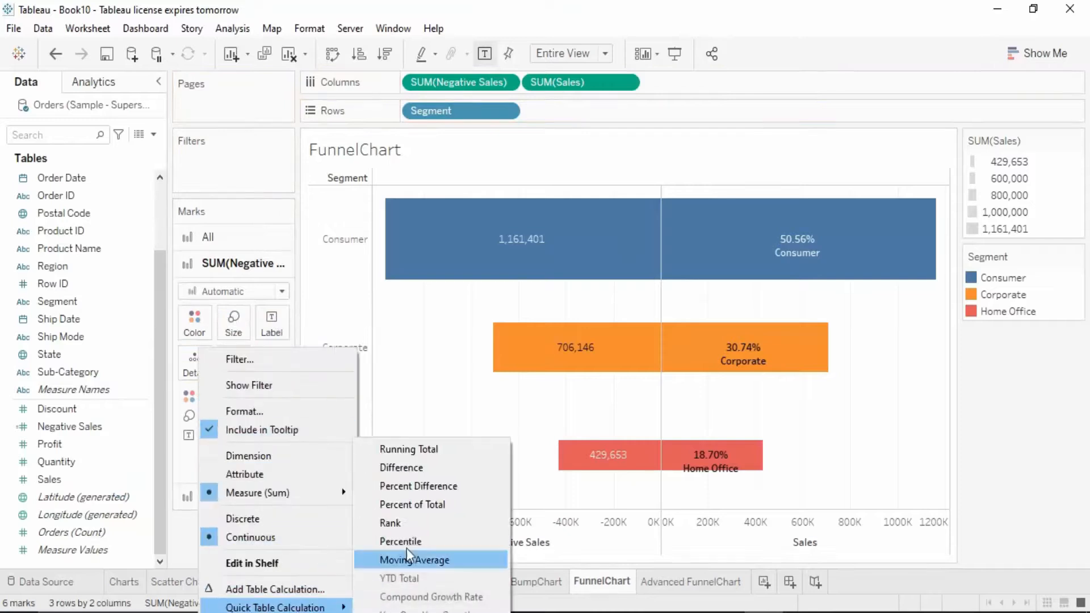
click(415, 504)
Remove the Sales percentage label from the Sales bars, keeping only the Segment label
click(233, 491)
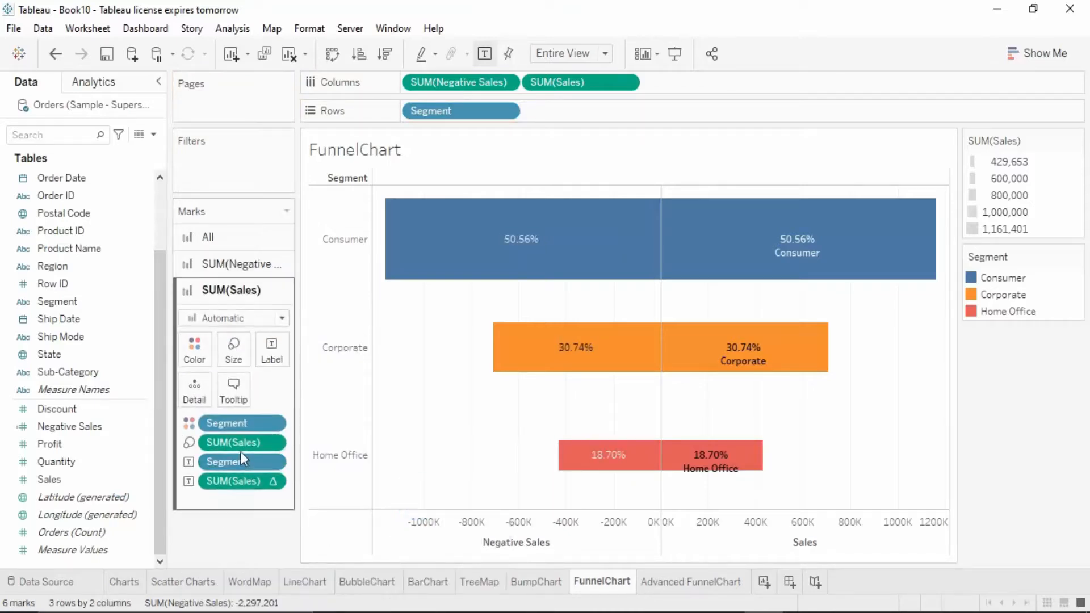
drag(244, 484, 249, 549)
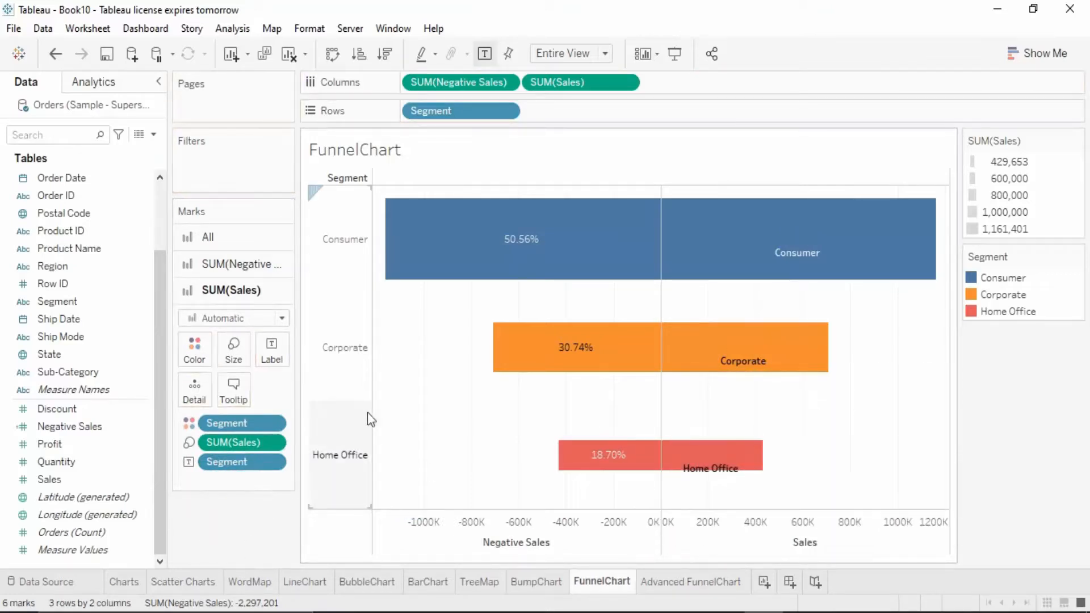
Check the label alignment settings of the Sales and Negative Sales bars
click(269, 355)
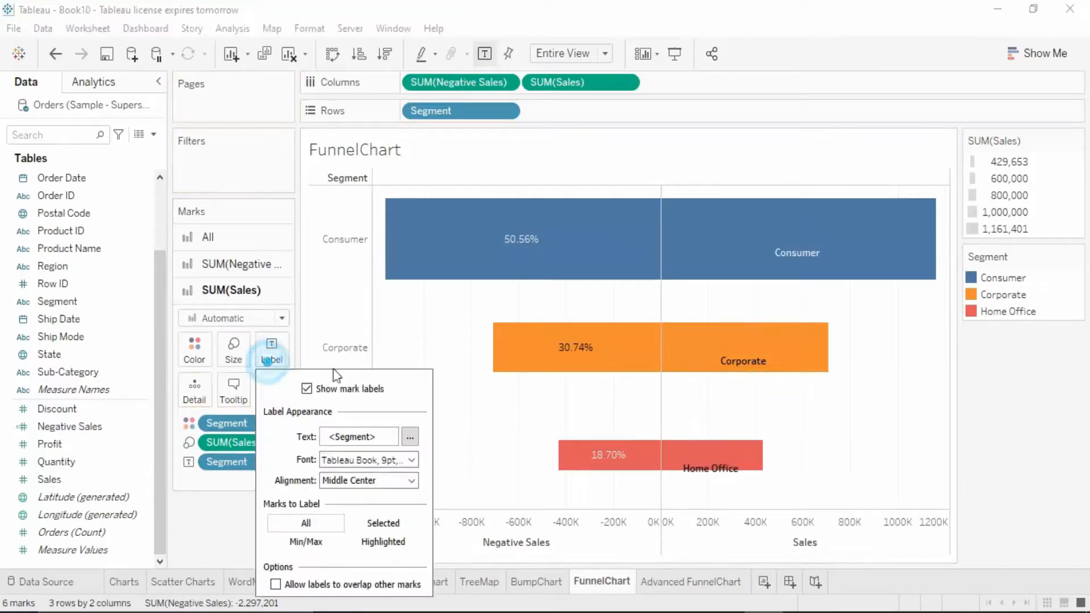
click(411, 481)
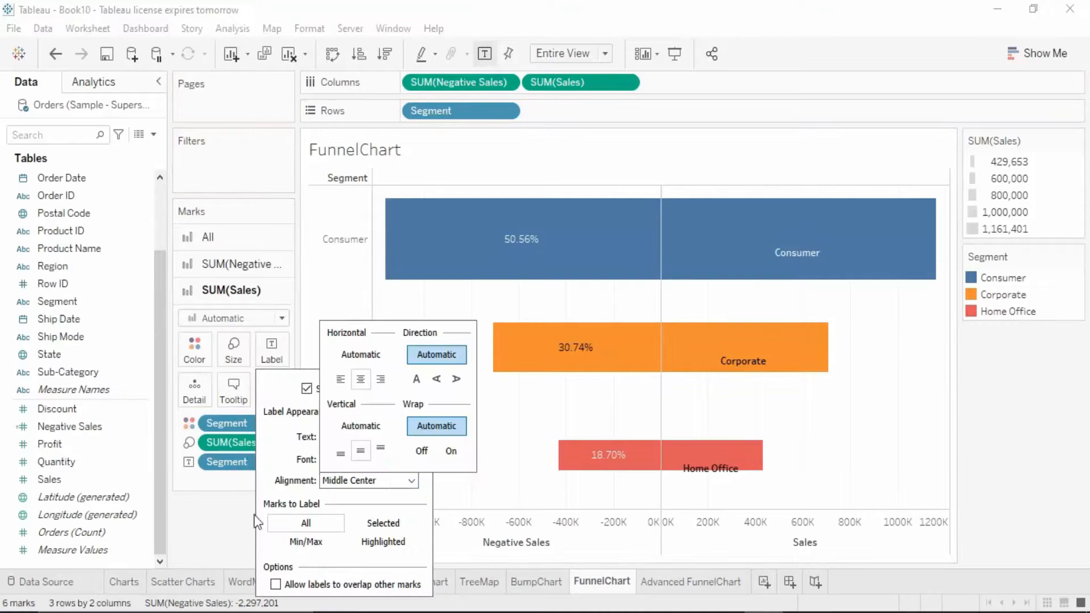
click(196, 537)
click(257, 269)
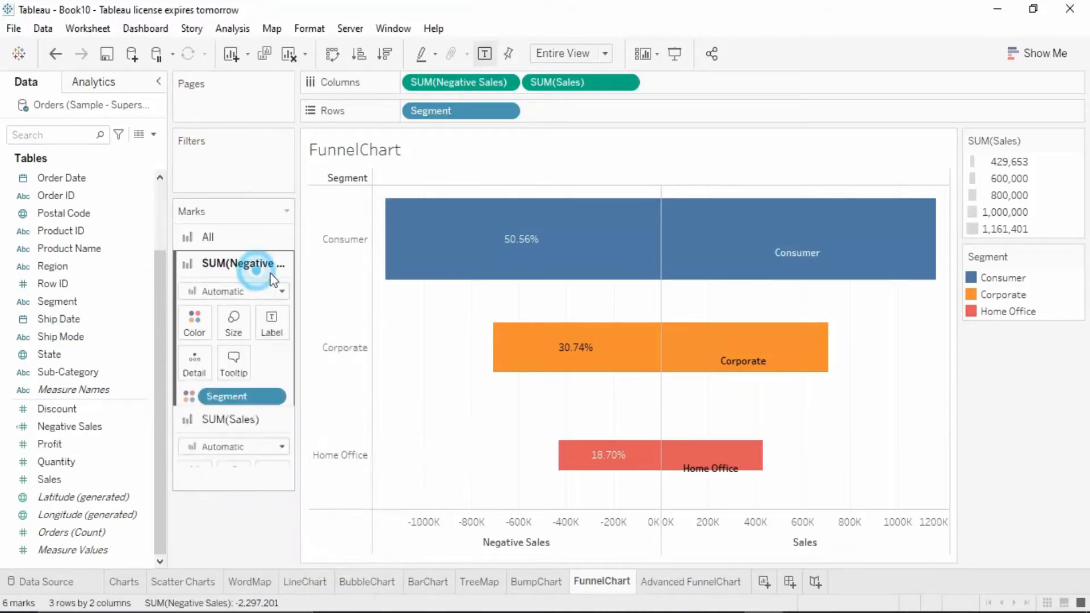
click(282, 325)
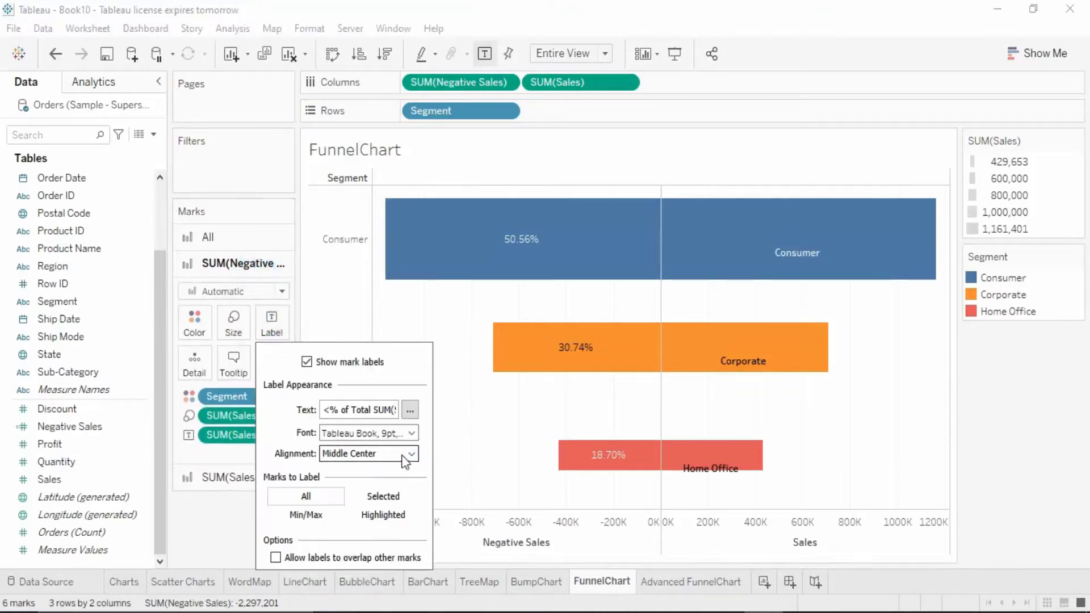
click(409, 454)
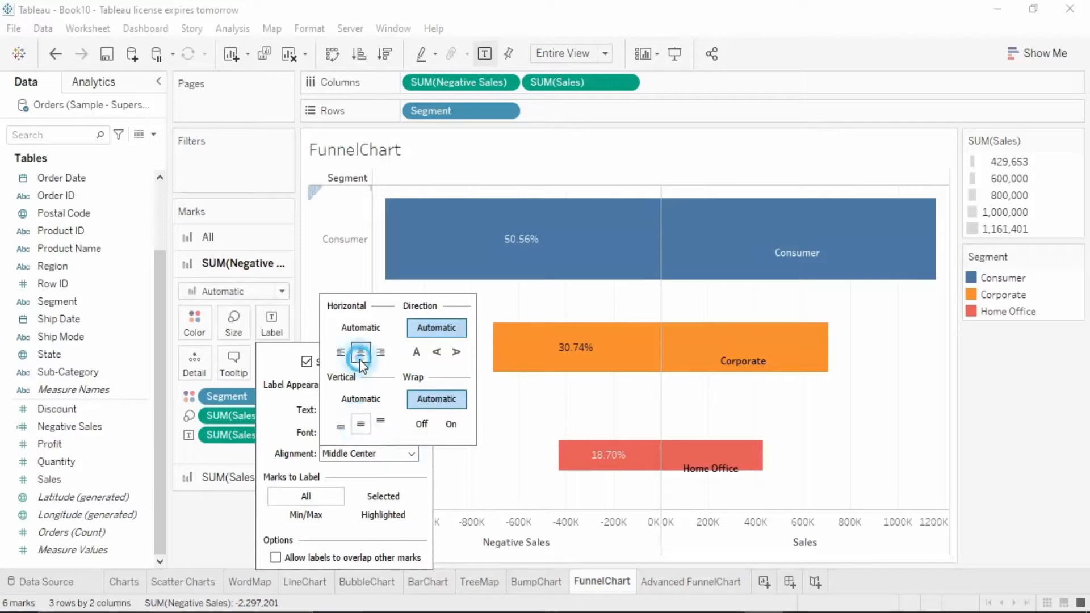
click(195, 504)
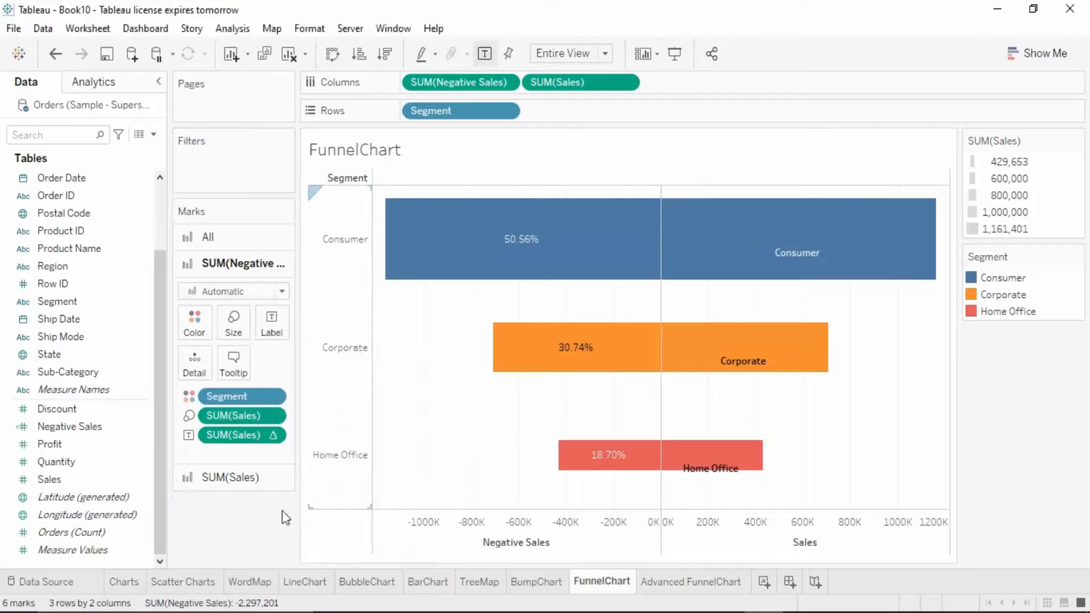
Compare the Advanced FunnelChart and FunnelChart sheets
click(660, 585)
click(609, 581)
click(670, 583)
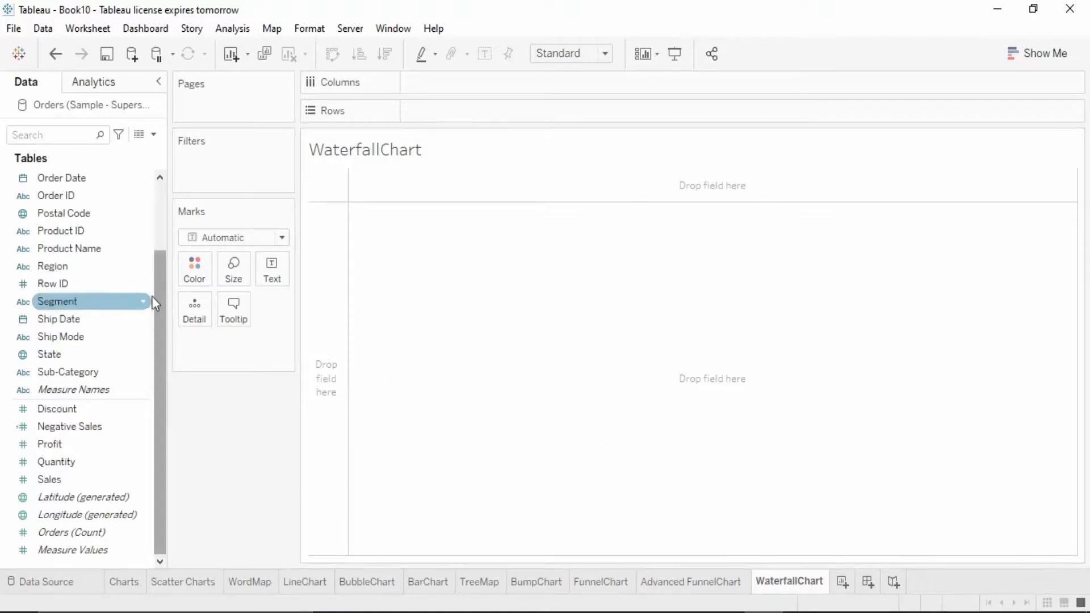
click(81, 177)
double_click(83, 177)
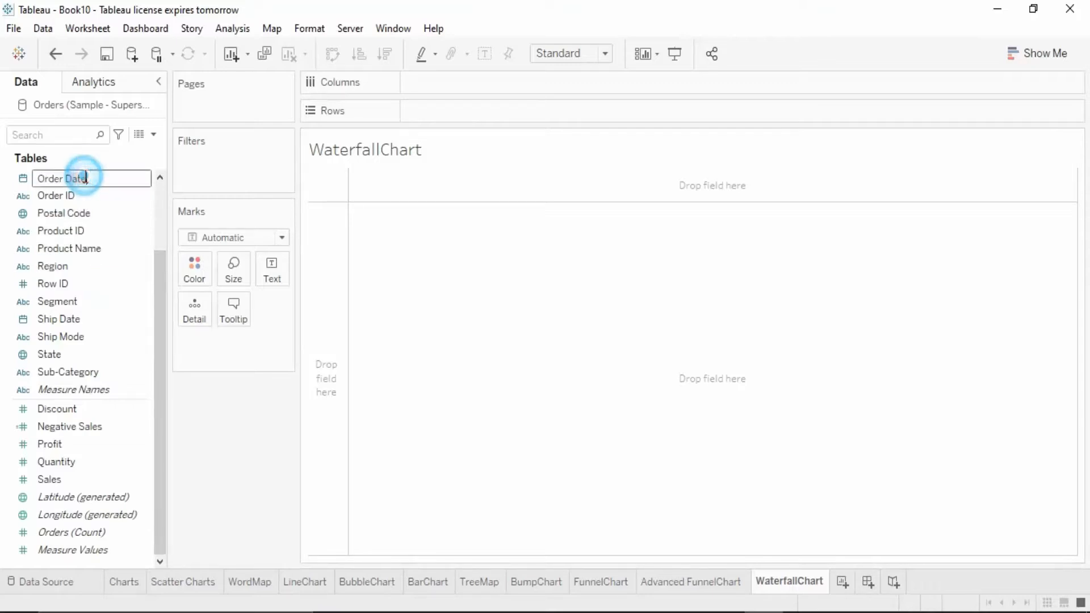
key(Escape)
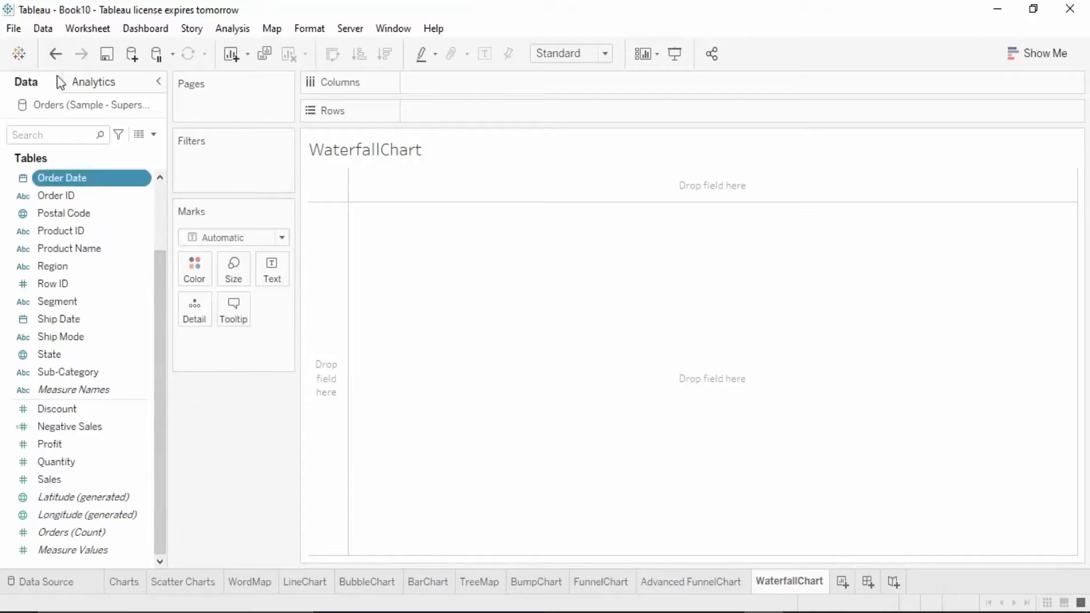
On the WaterfallChart sheet, plot Sales on rows against Order Date year on columns as bars
double_click(88, 177)
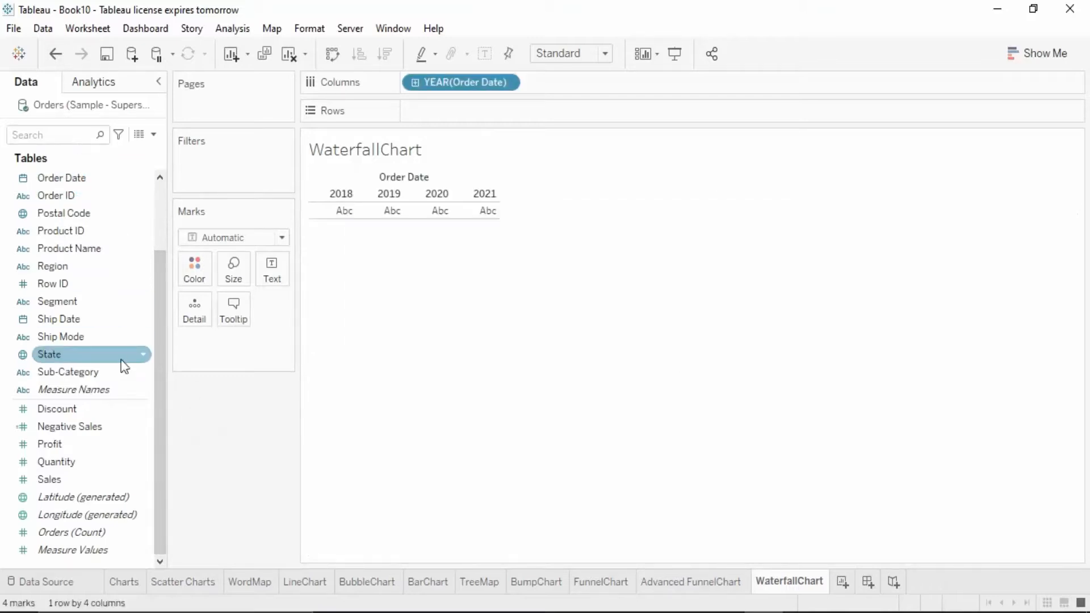
double_click(56, 479)
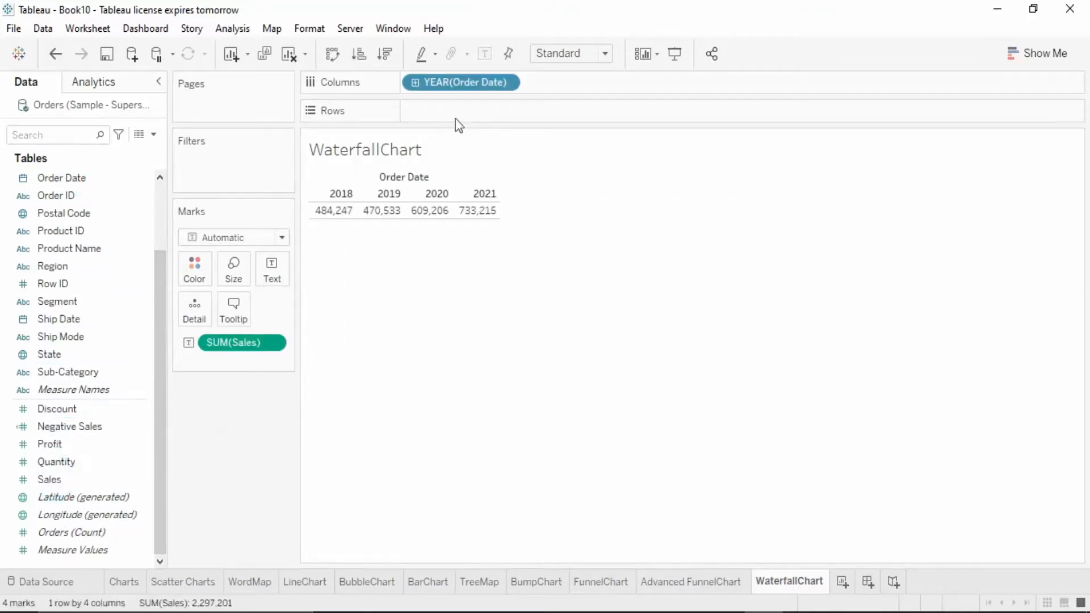
drag(236, 343, 465, 114)
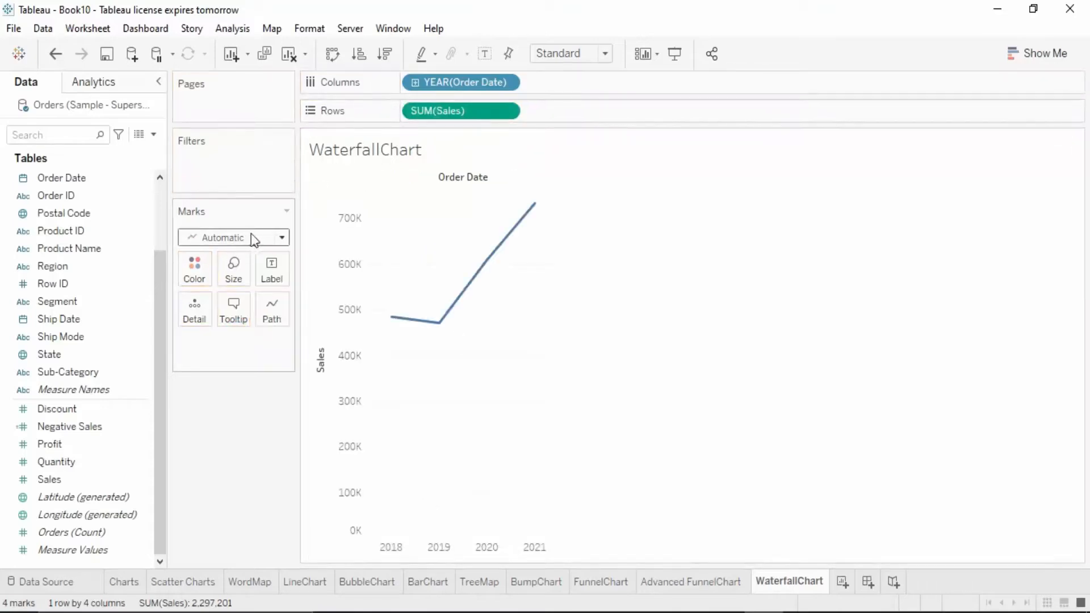
click(282, 241)
click(271, 274)
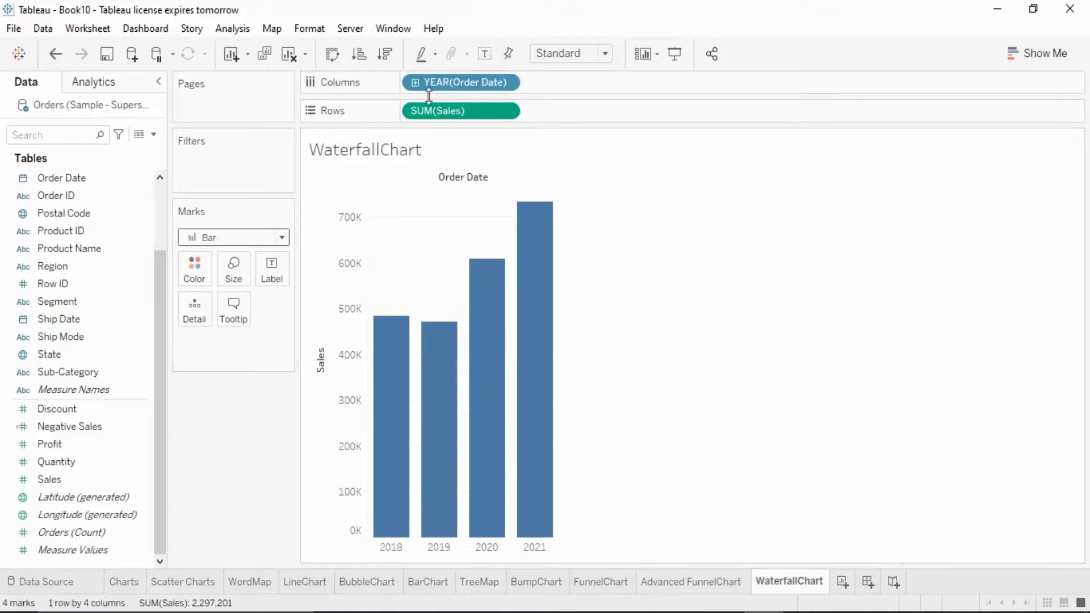
Drill Order Date down to months, keep only the month on the columns, and sort the months by descending Sales
click(414, 84)
drag(467, 80, 265, 421)
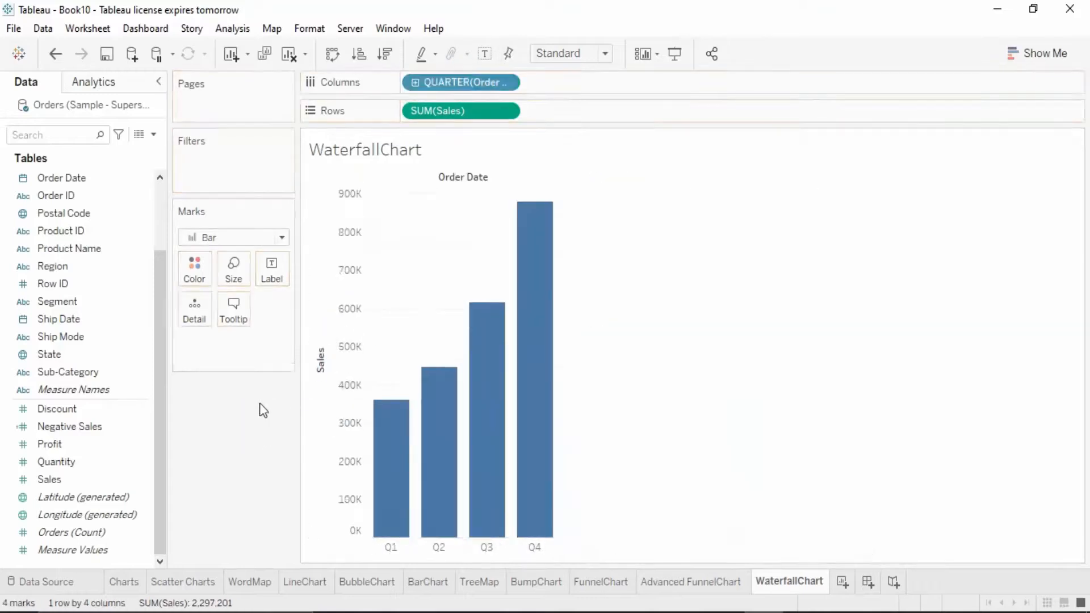
click(416, 82)
drag(457, 82, 271, 474)
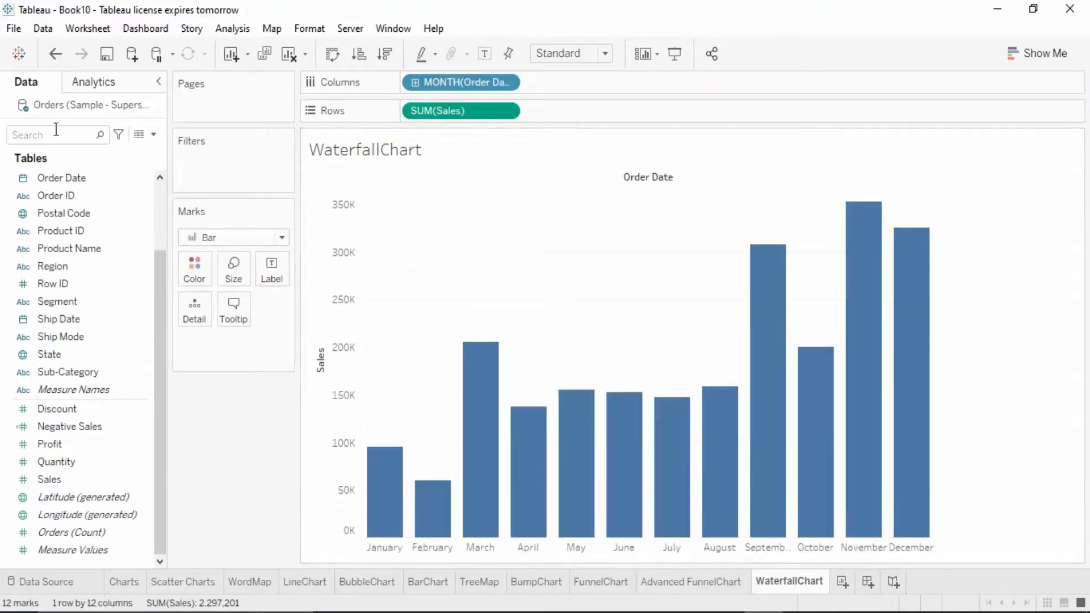
click(387, 53)
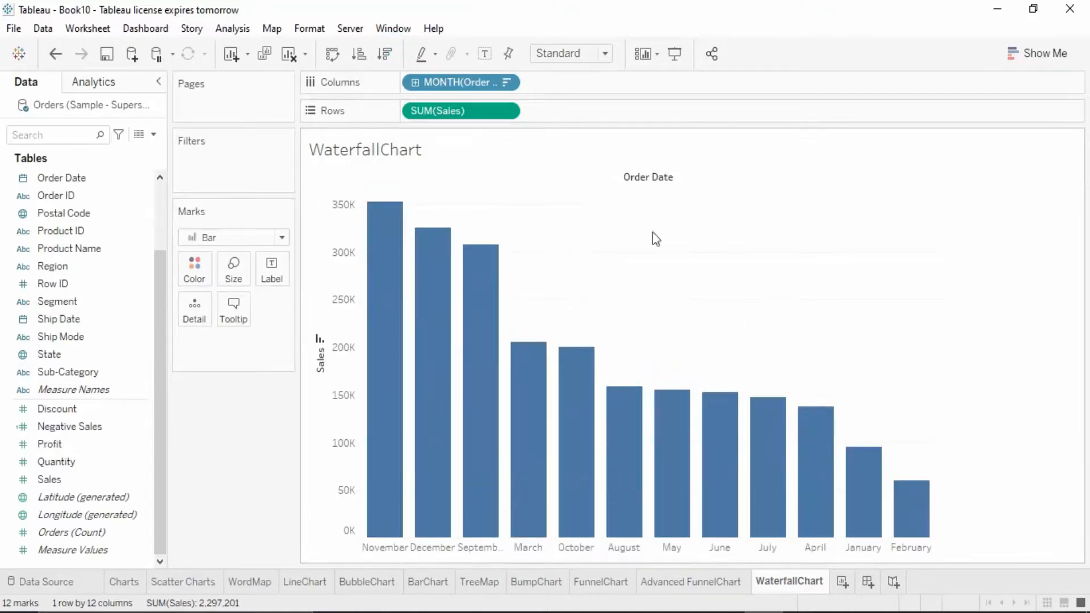
Change the mark type to Gantt Bar and apply Sales to the size and color of the marks
click(282, 238)
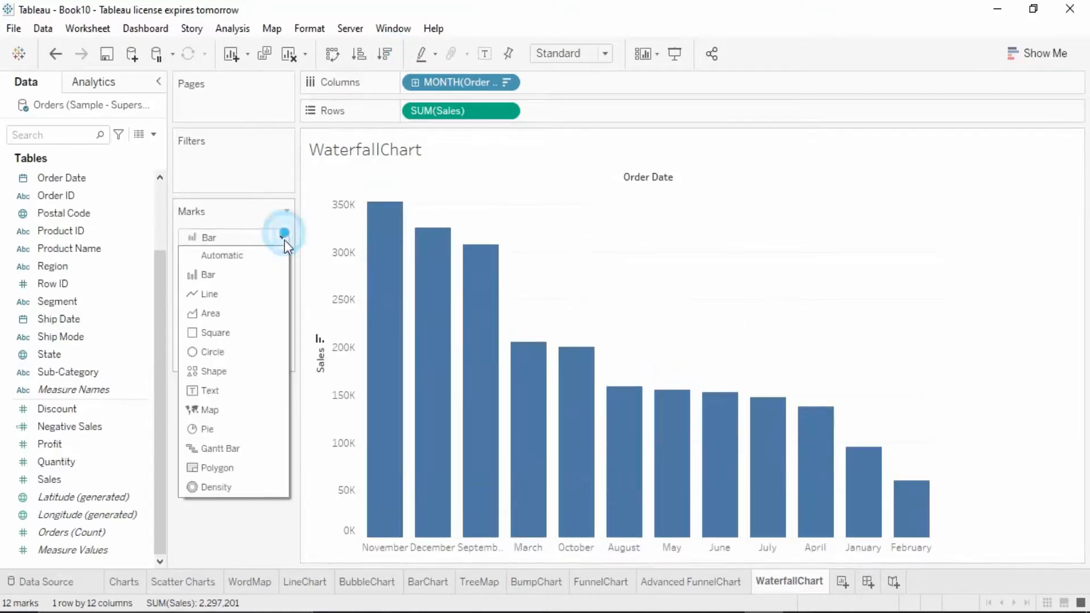
click(247, 454)
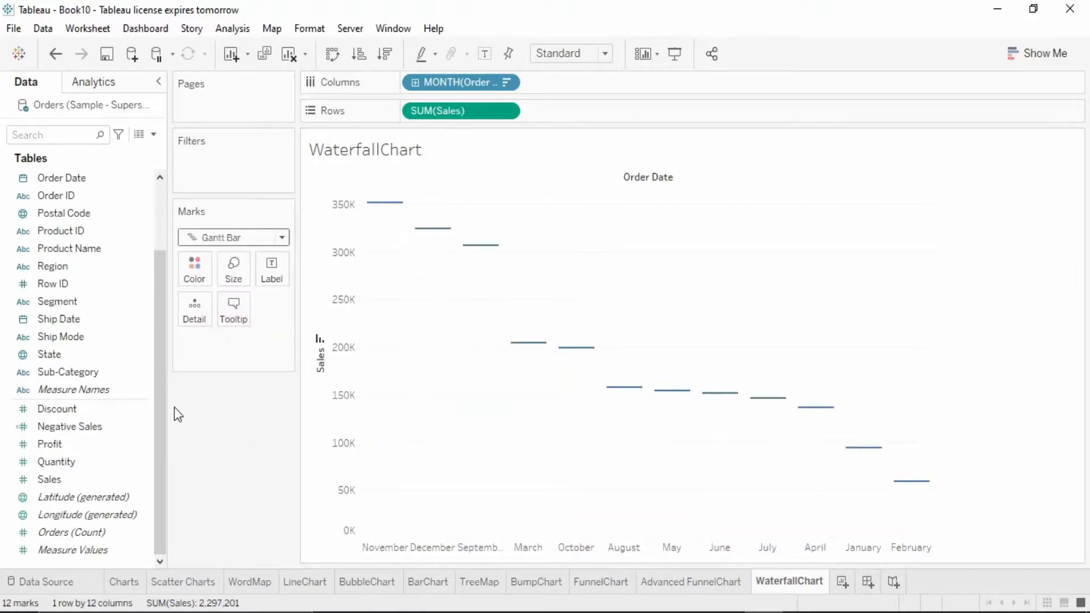
click(90, 480)
drag(77, 483, 229, 275)
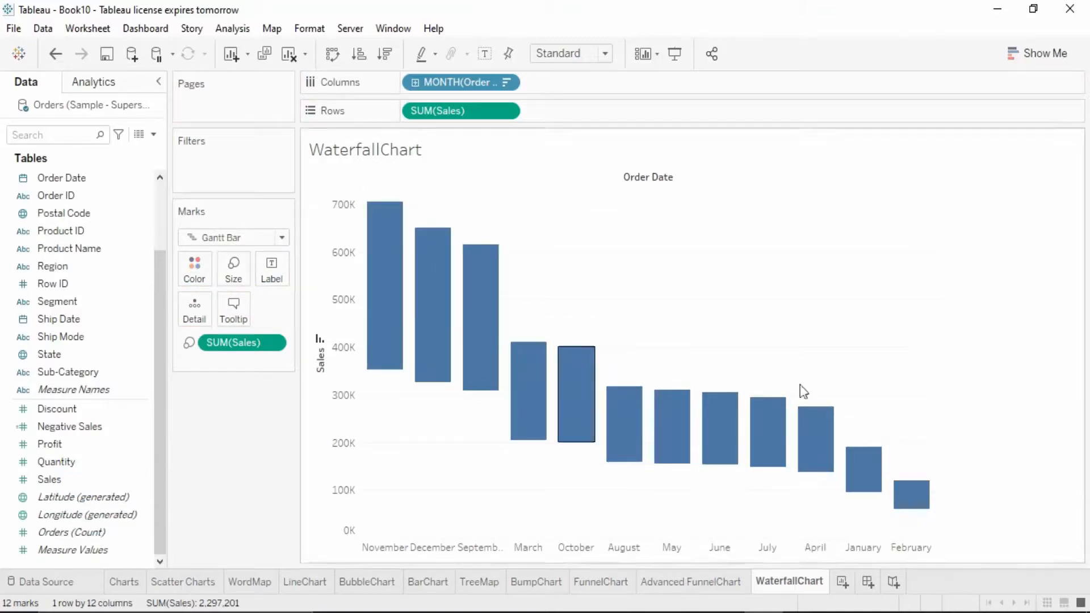
mouse_move(86, 483)
mouse_down()
mouse_move(178, 261)
mouse_move(192, 268)
mouse_up()
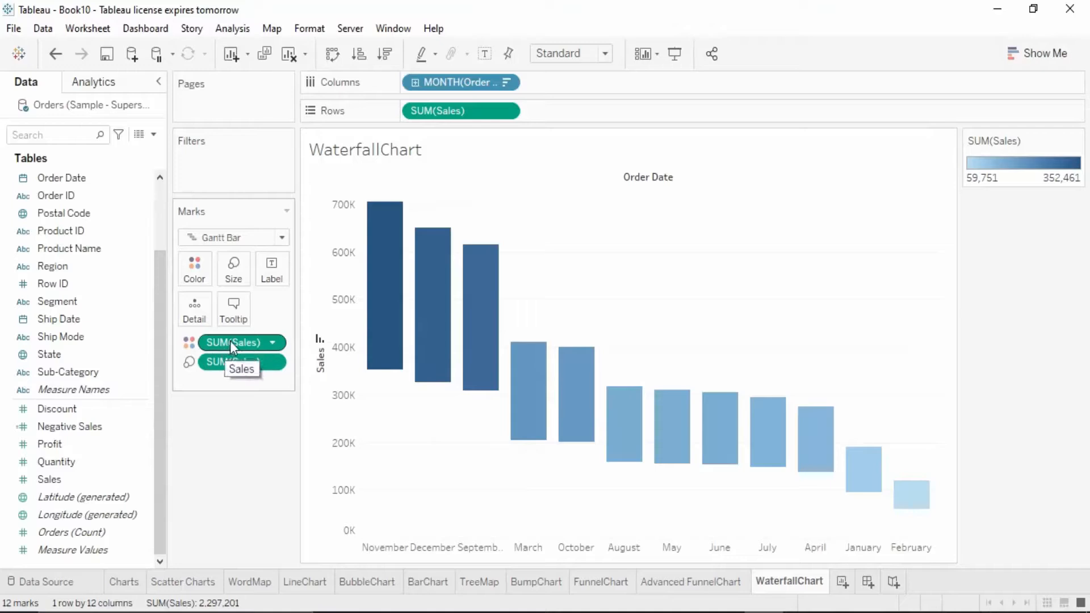
Replace Sales on the rows with Profit, clear Sales from color and size, and sort the months in descending order
drag(230, 340, 237, 401)
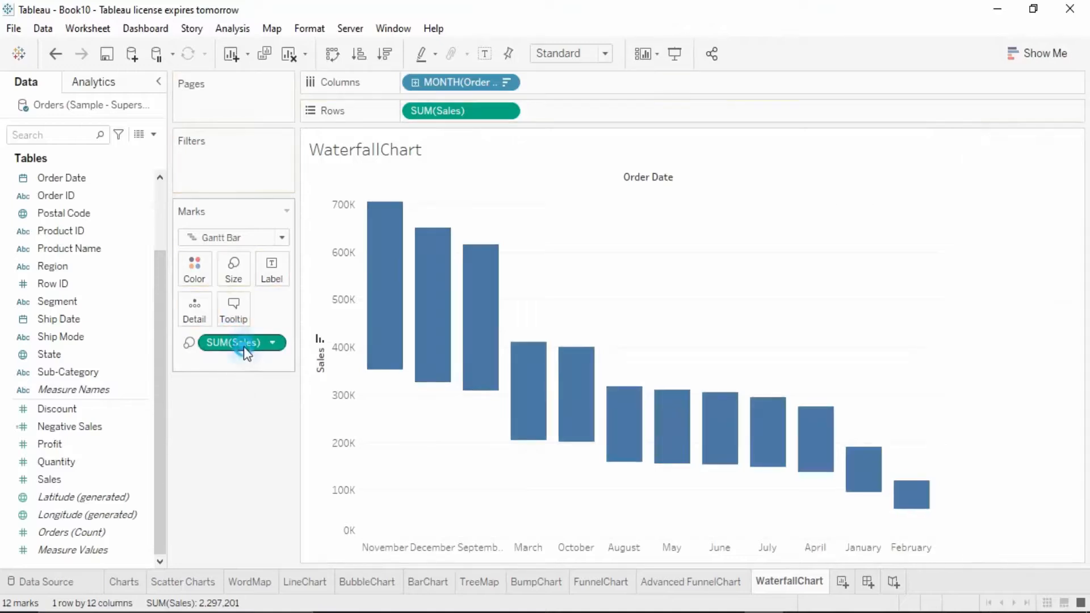
drag(243, 347, 385, 164)
drag(462, 111, 227, 441)
drag(67, 440, 468, 109)
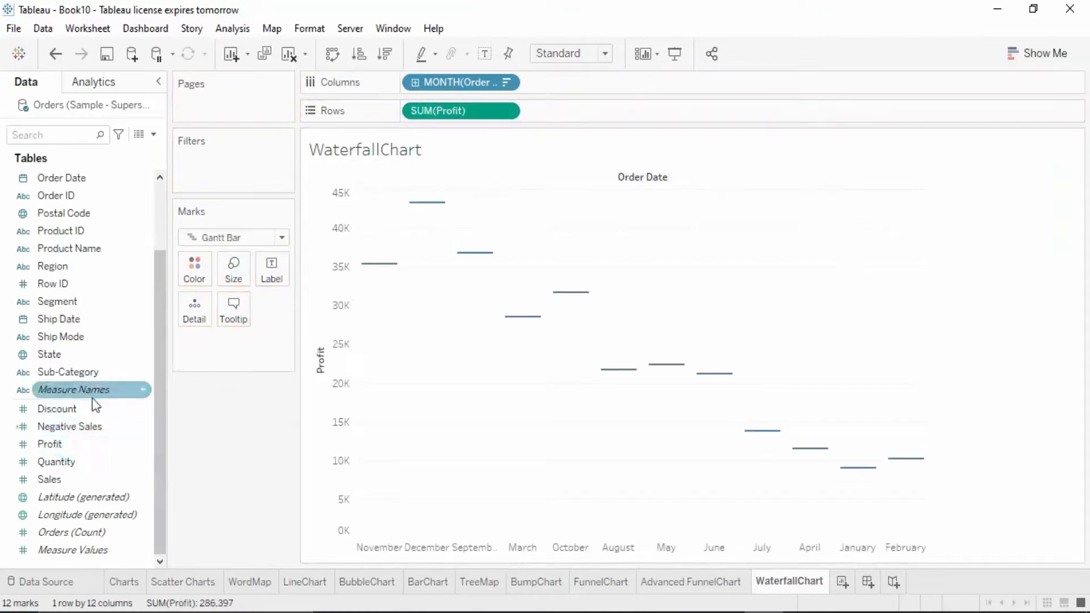
click(394, 53)
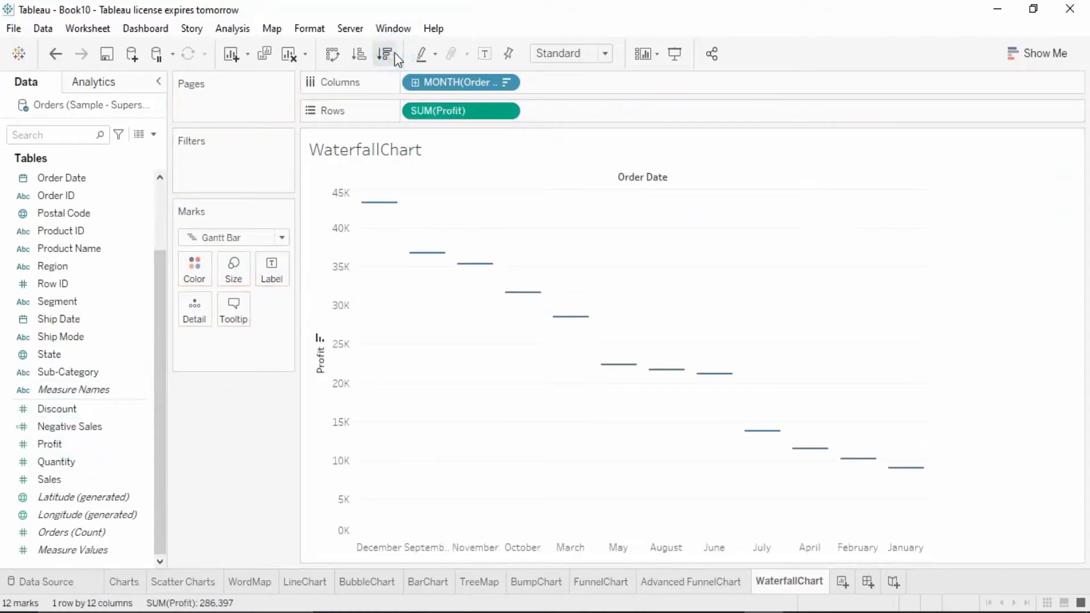
Apply Profit to the size and color of the Gantt bars
click(34, 443)
drag(68, 442, 233, 261)
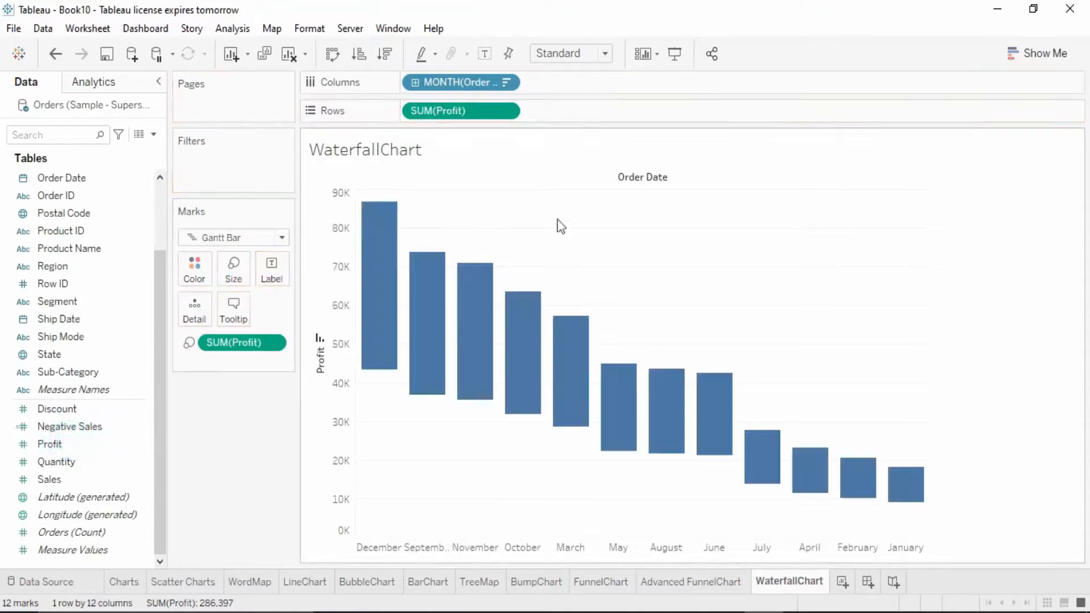
mouse_move(63, 448)
mouse_down()
mouse_move(231, 309)
mouse_move(197, 271)
mouse_up()
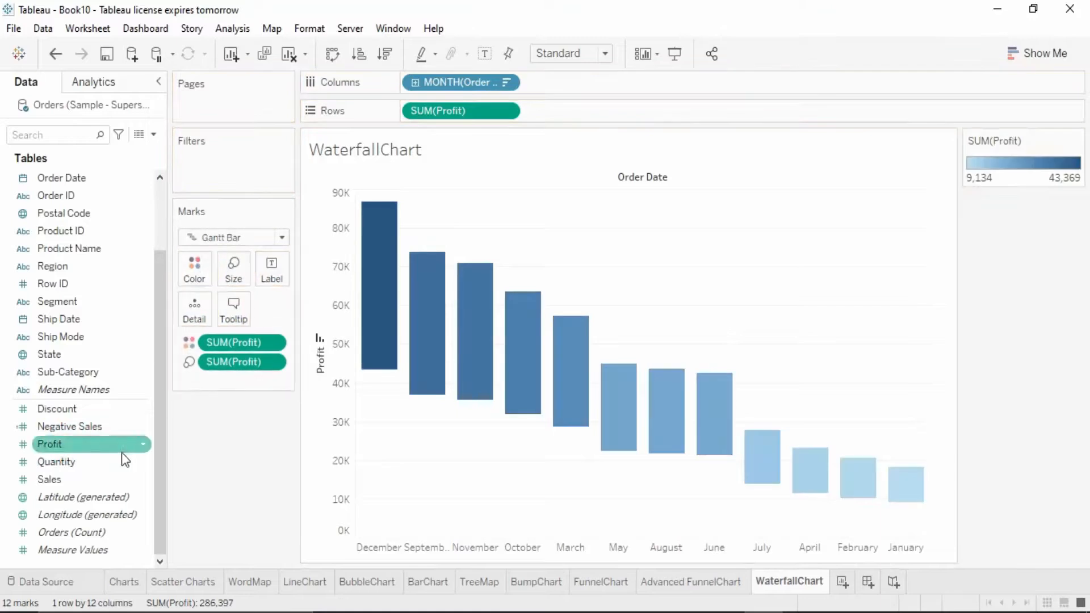